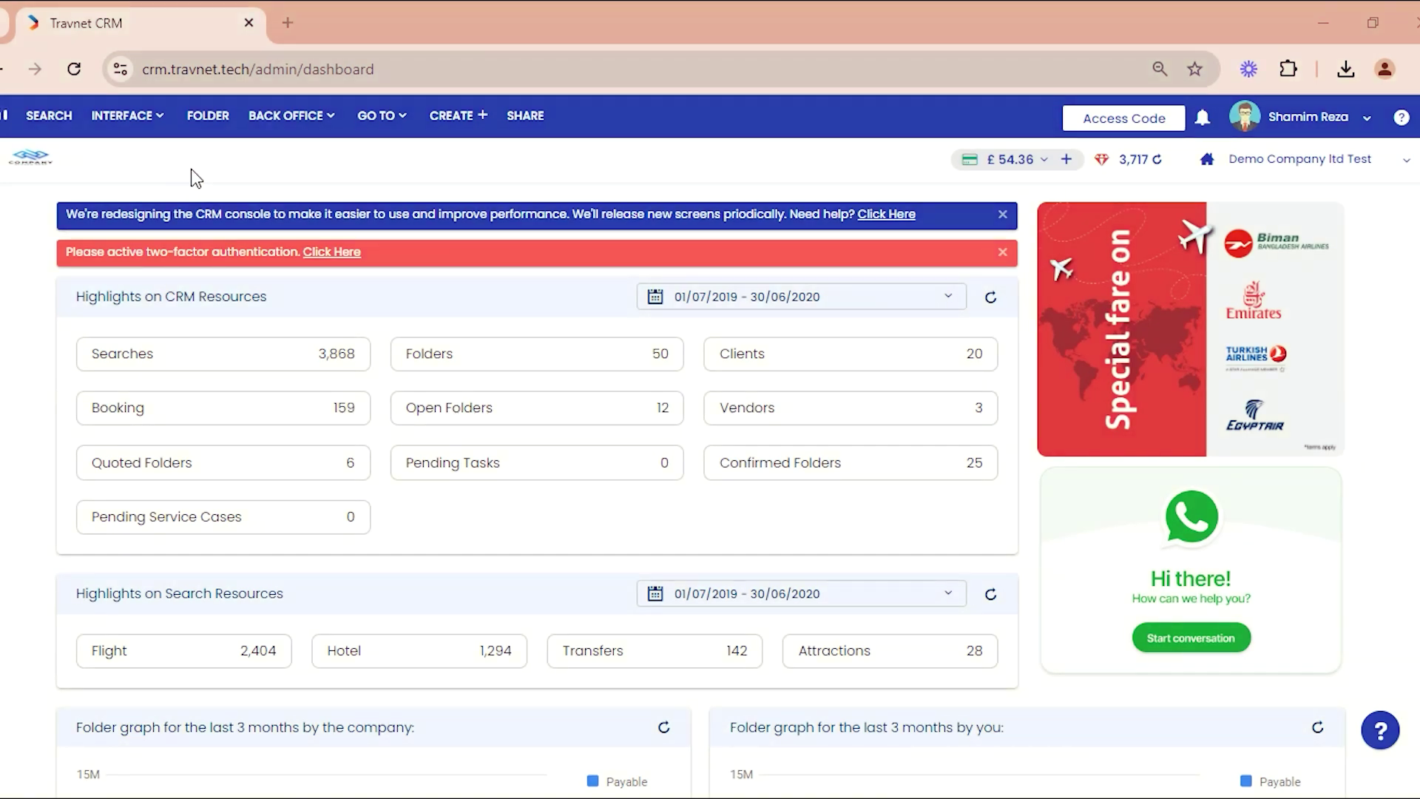
Step: Show the folder list for 24/09/2023 – 24/09/2024 instead of the dashboard
left_click(204, 117)
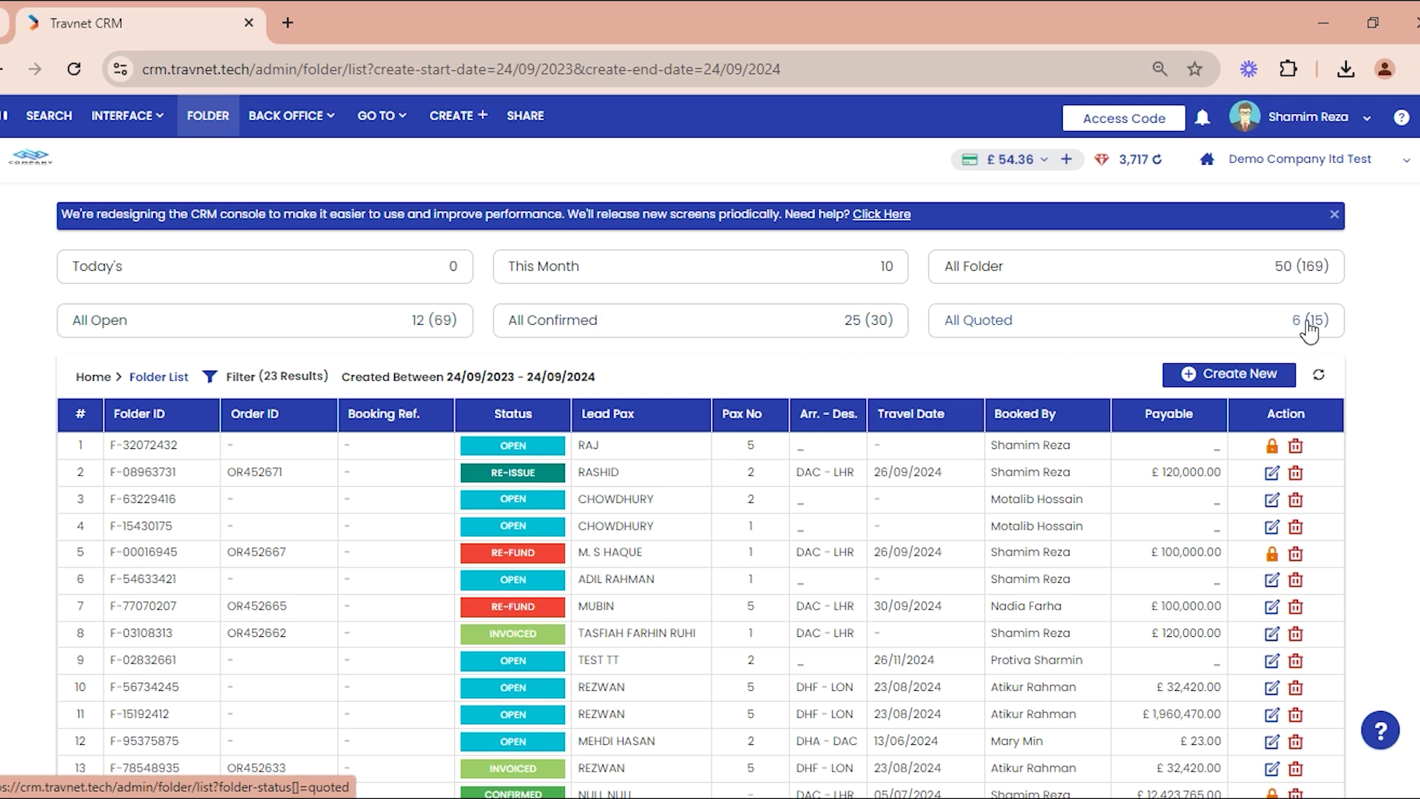
left_click(256, 378)
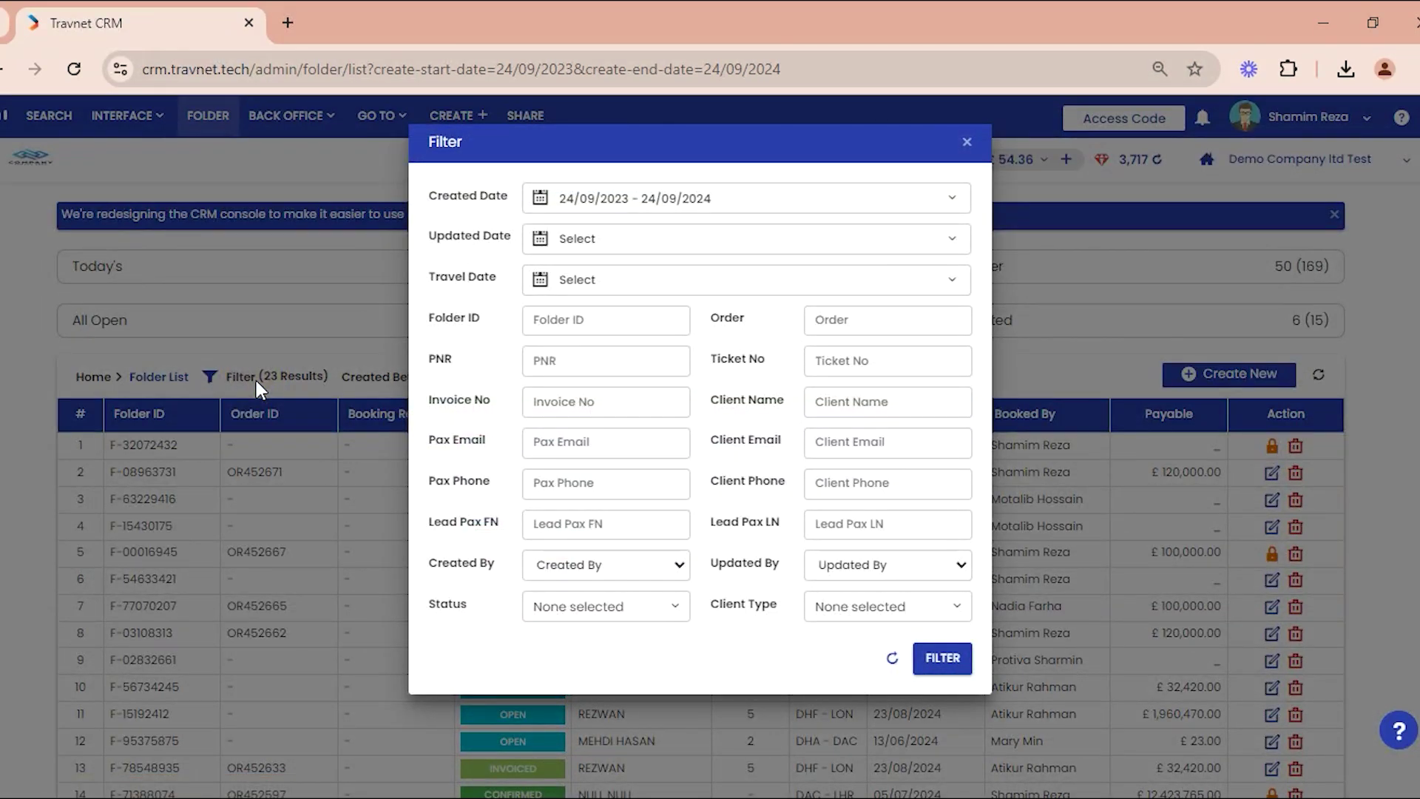
left_click(256, 379)
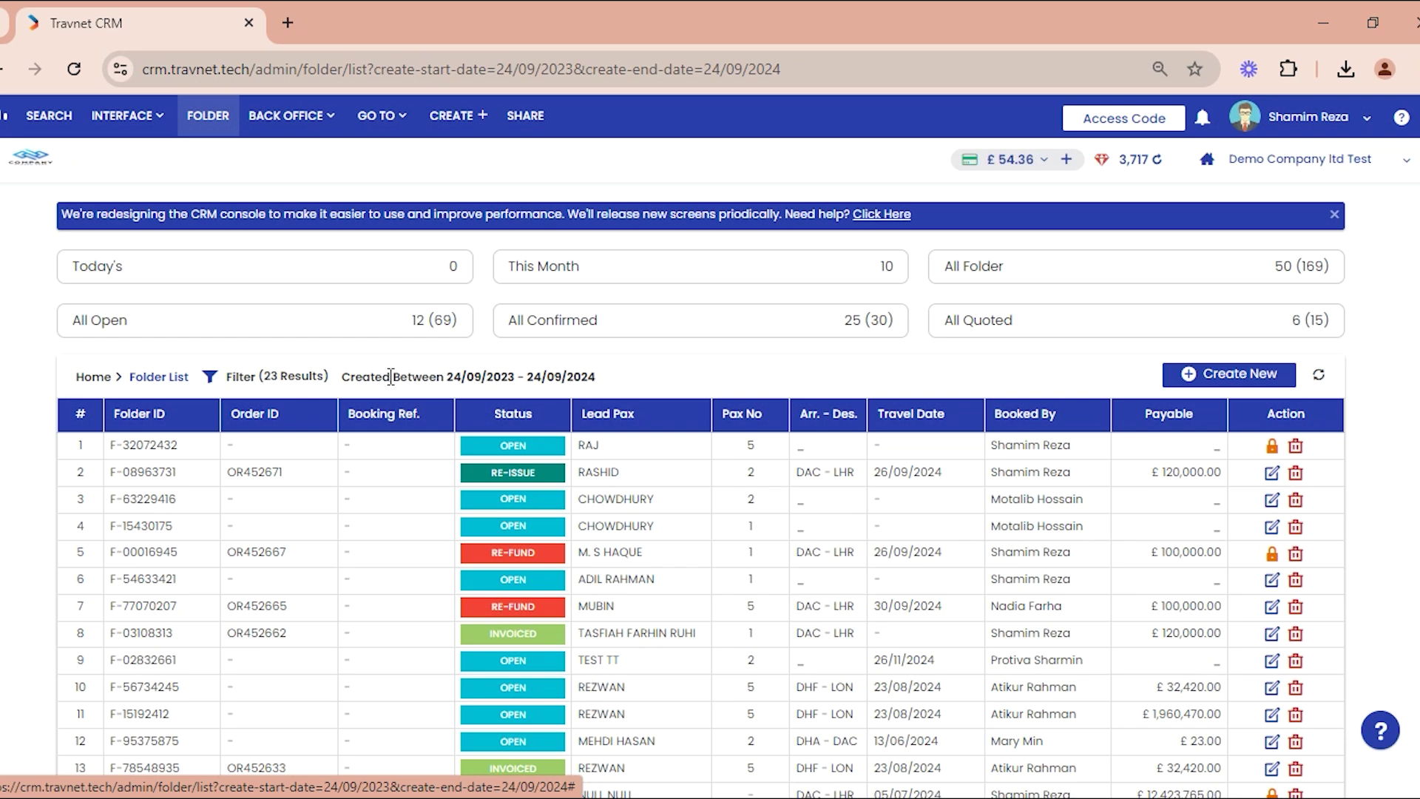
left_click(1322, 382)
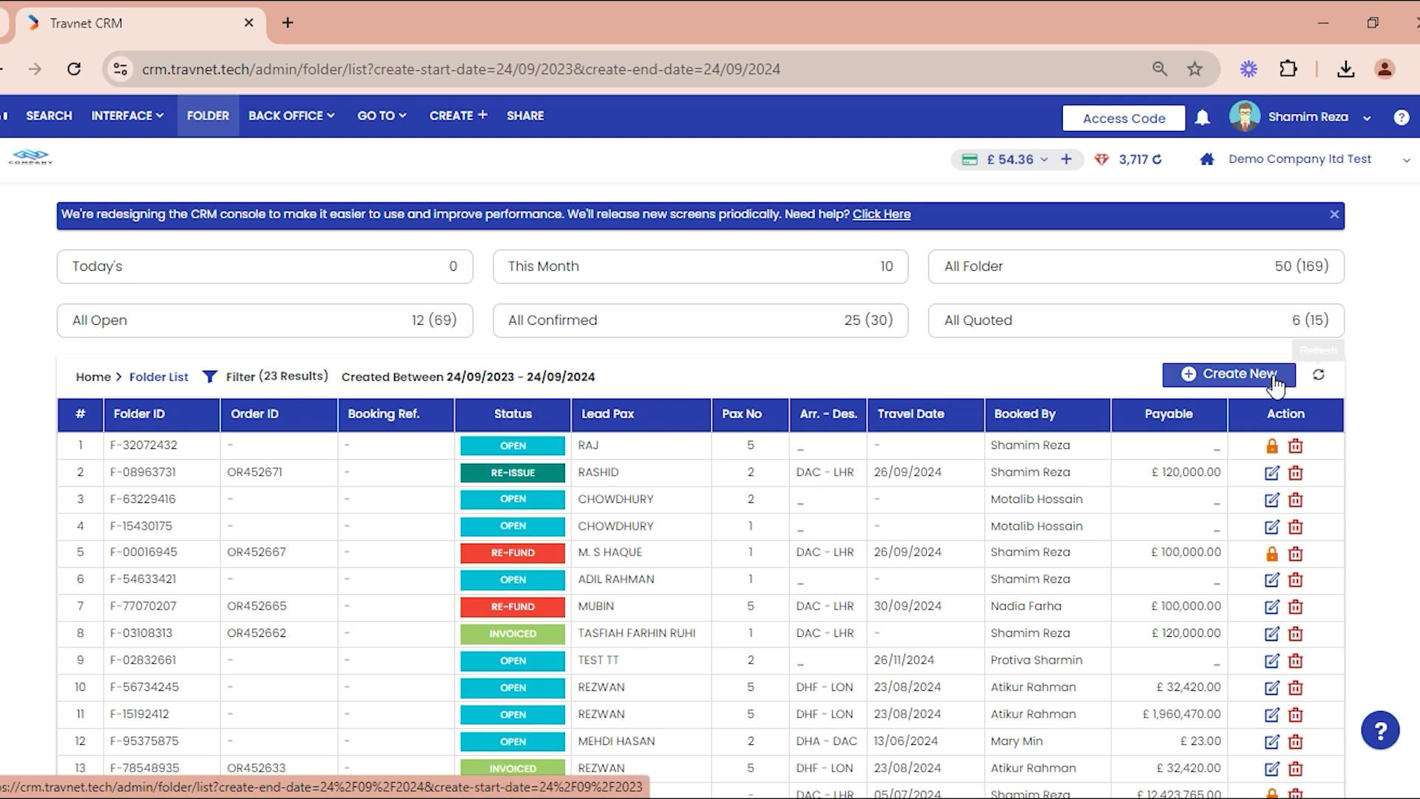
Step: Create and save a direct folder for the Miss lead passenger with 2 passengers, Air Ticket and Hotel
left_click(1225, 377)
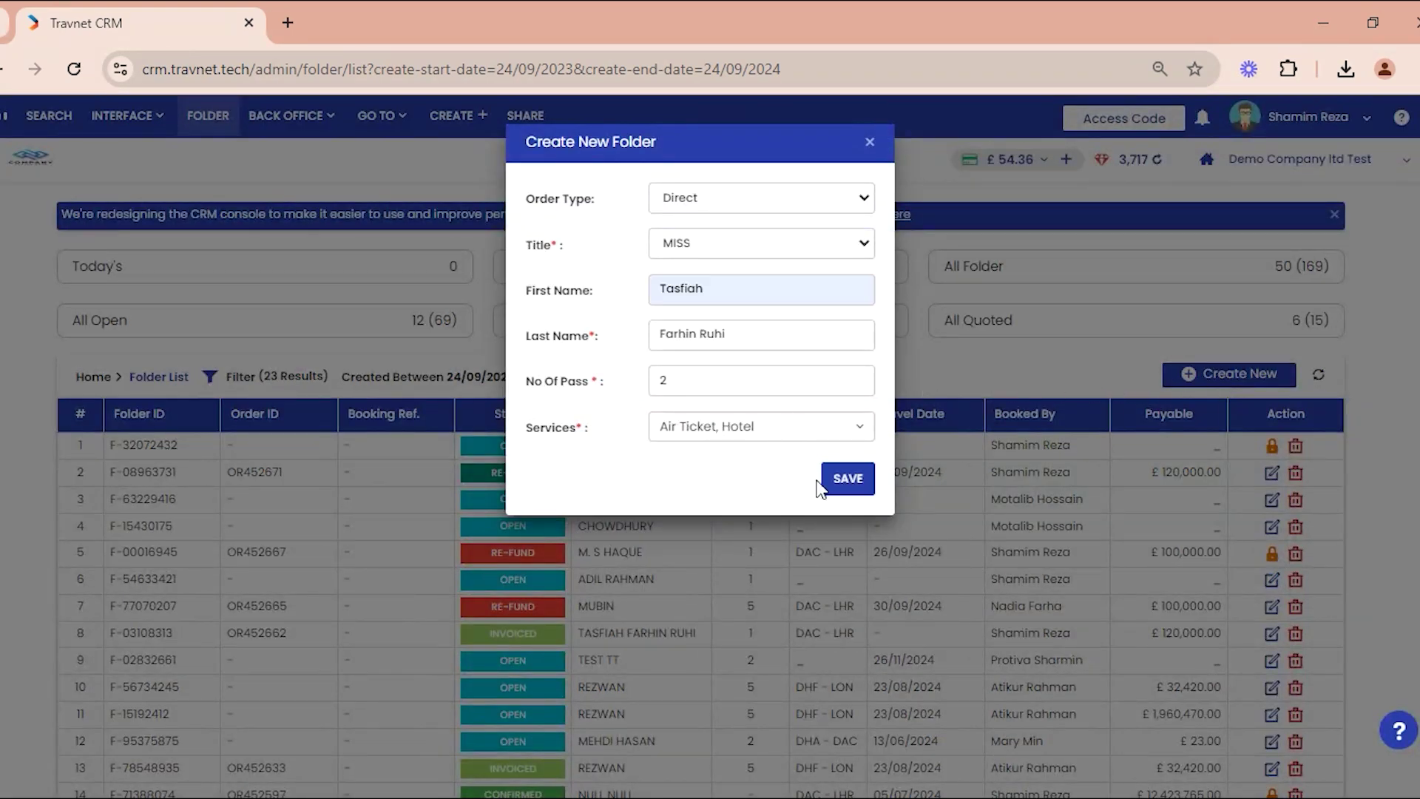
left_click(848, 482)
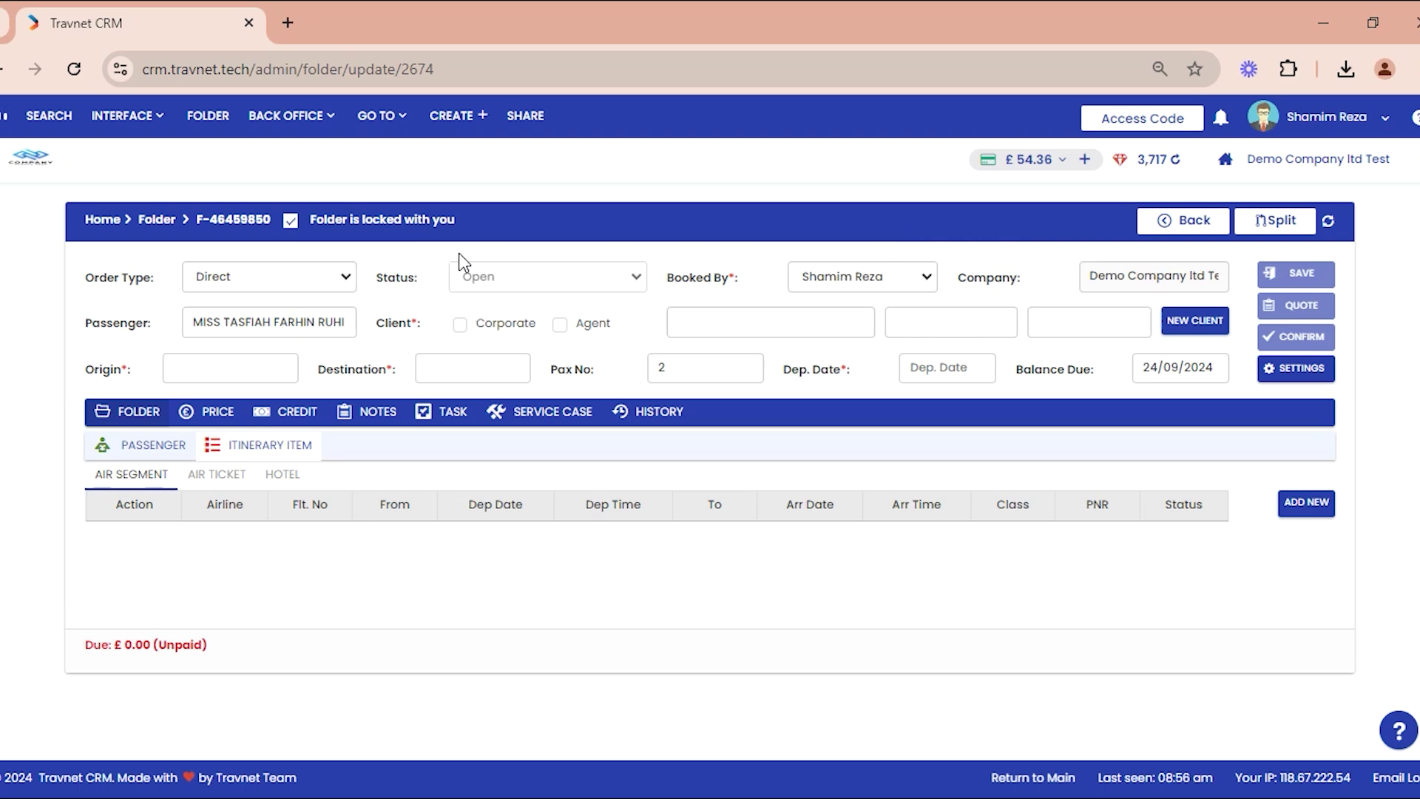
left_click(292, 222)
left_click(292, 224)
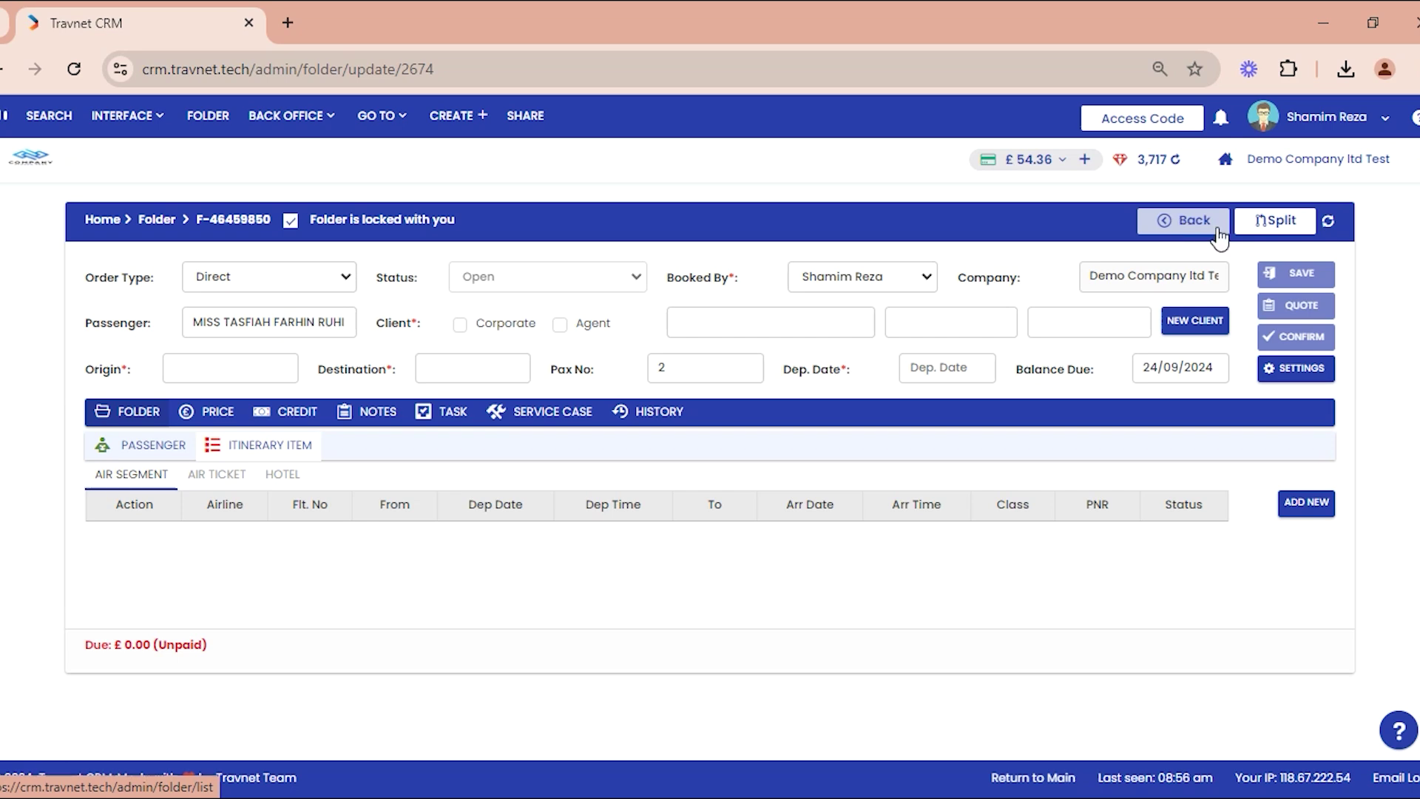
left_click(1268, 226)
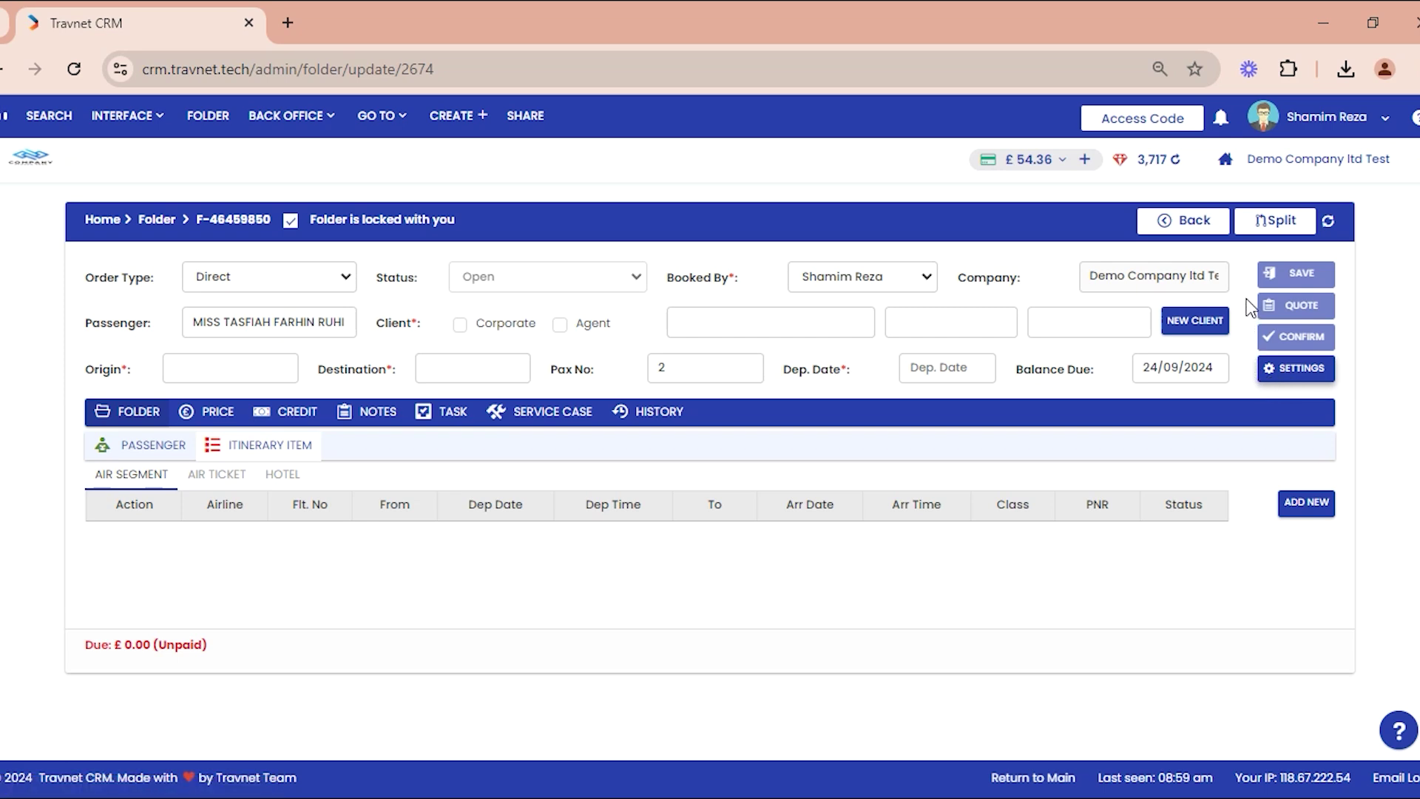
Step: Add Transfer to the folder's services and check the £0.00 price breakdown
left_click(1296, 369)
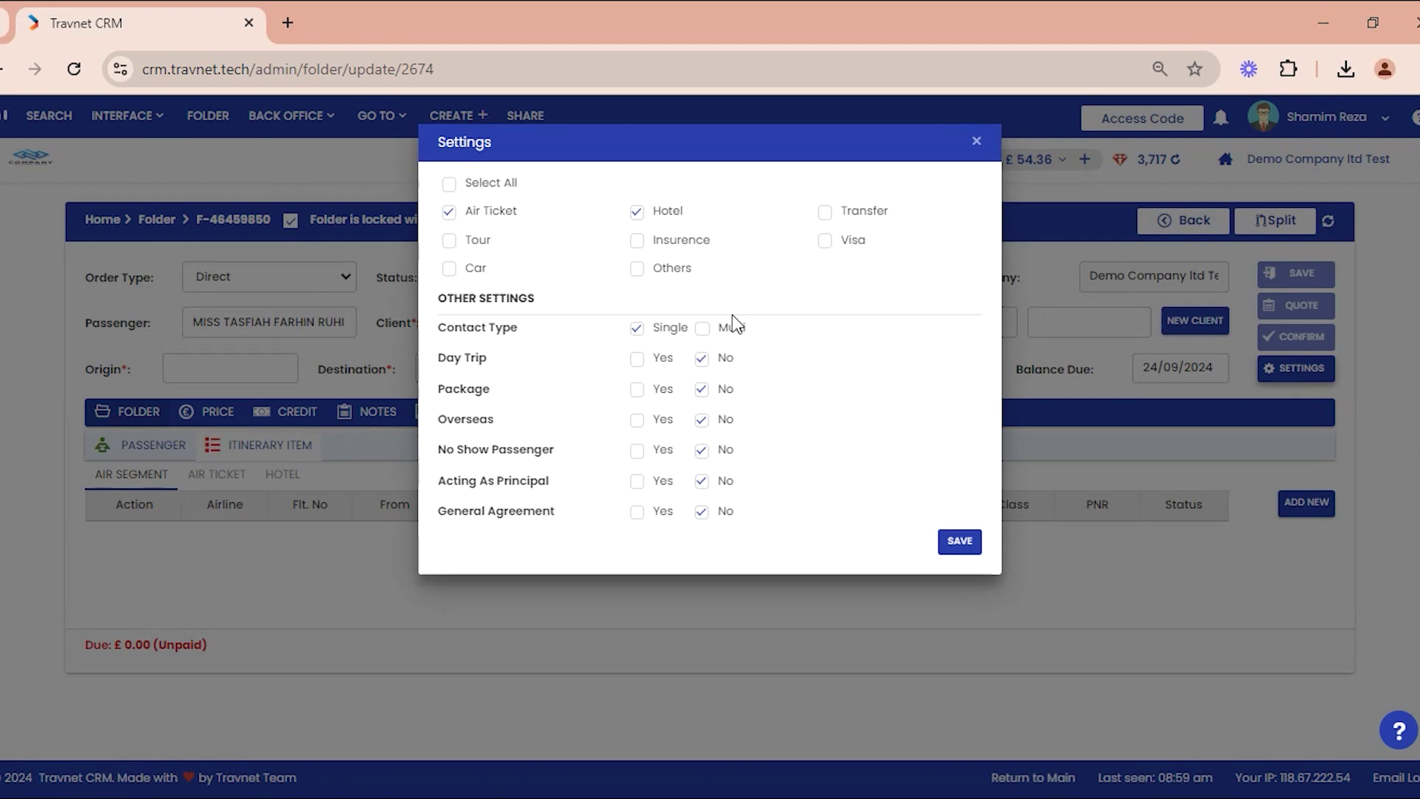
left_click(826, 215)
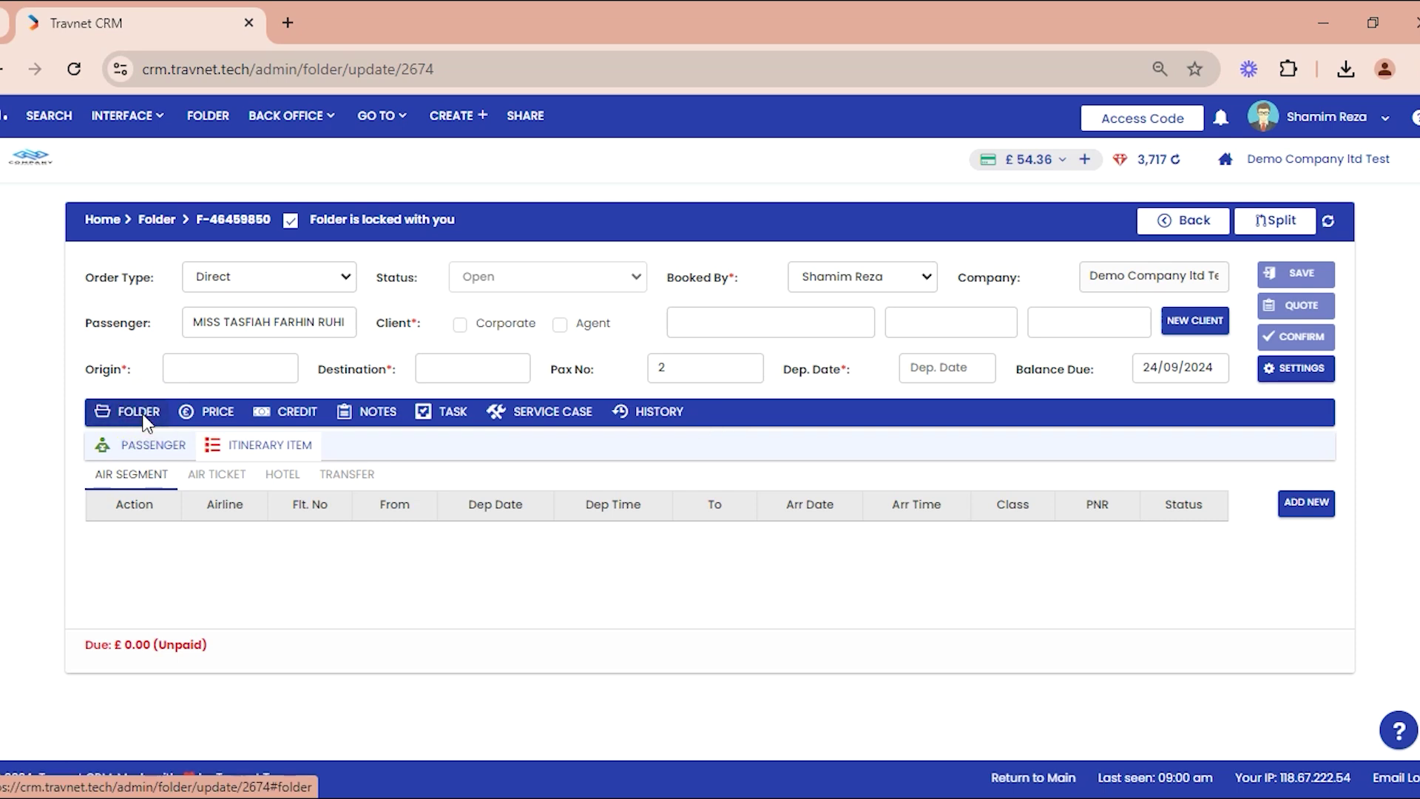
left_click(209, 416)
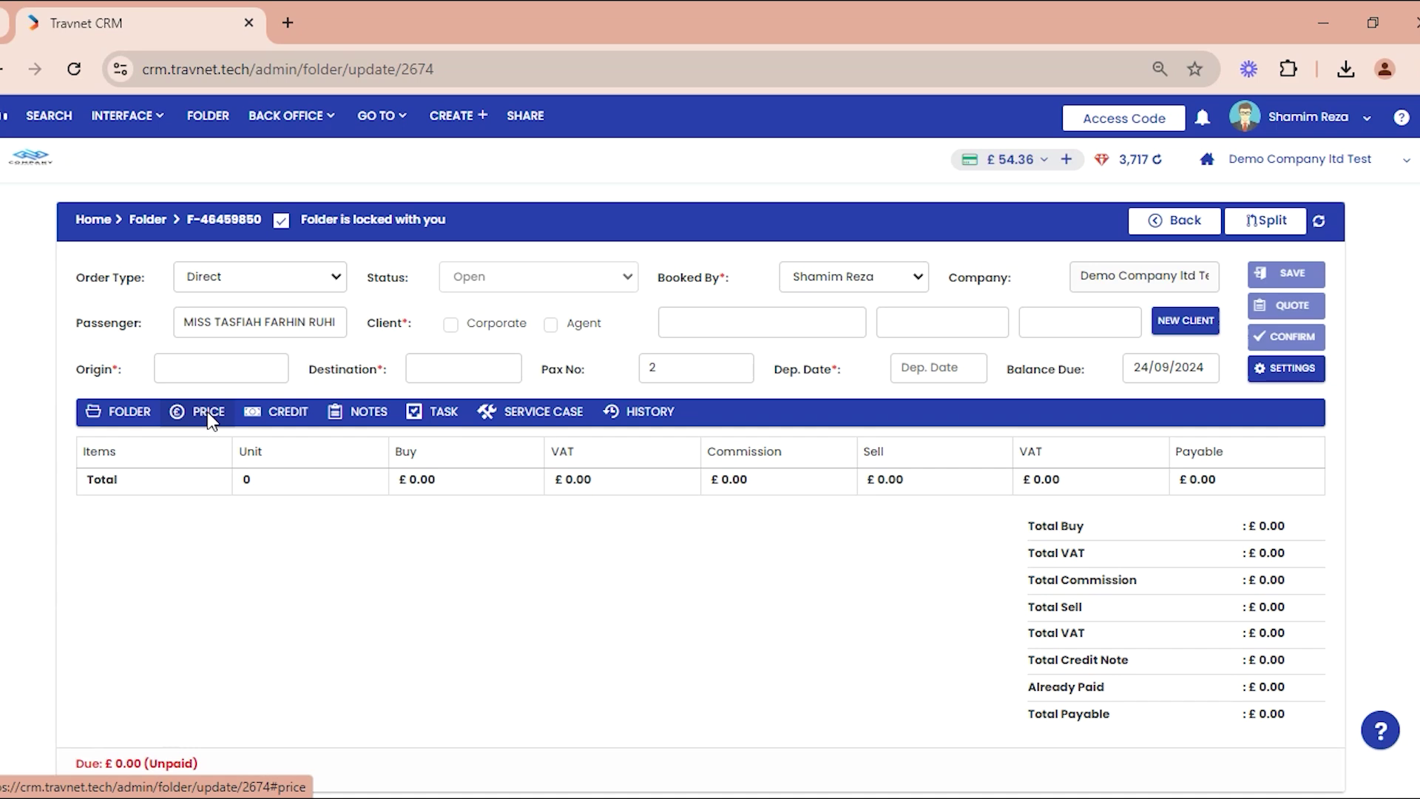
Step: Review the Credit, Notes, Task, Service Case and History tabs, then return to the passenger list
left_click(286, 419)
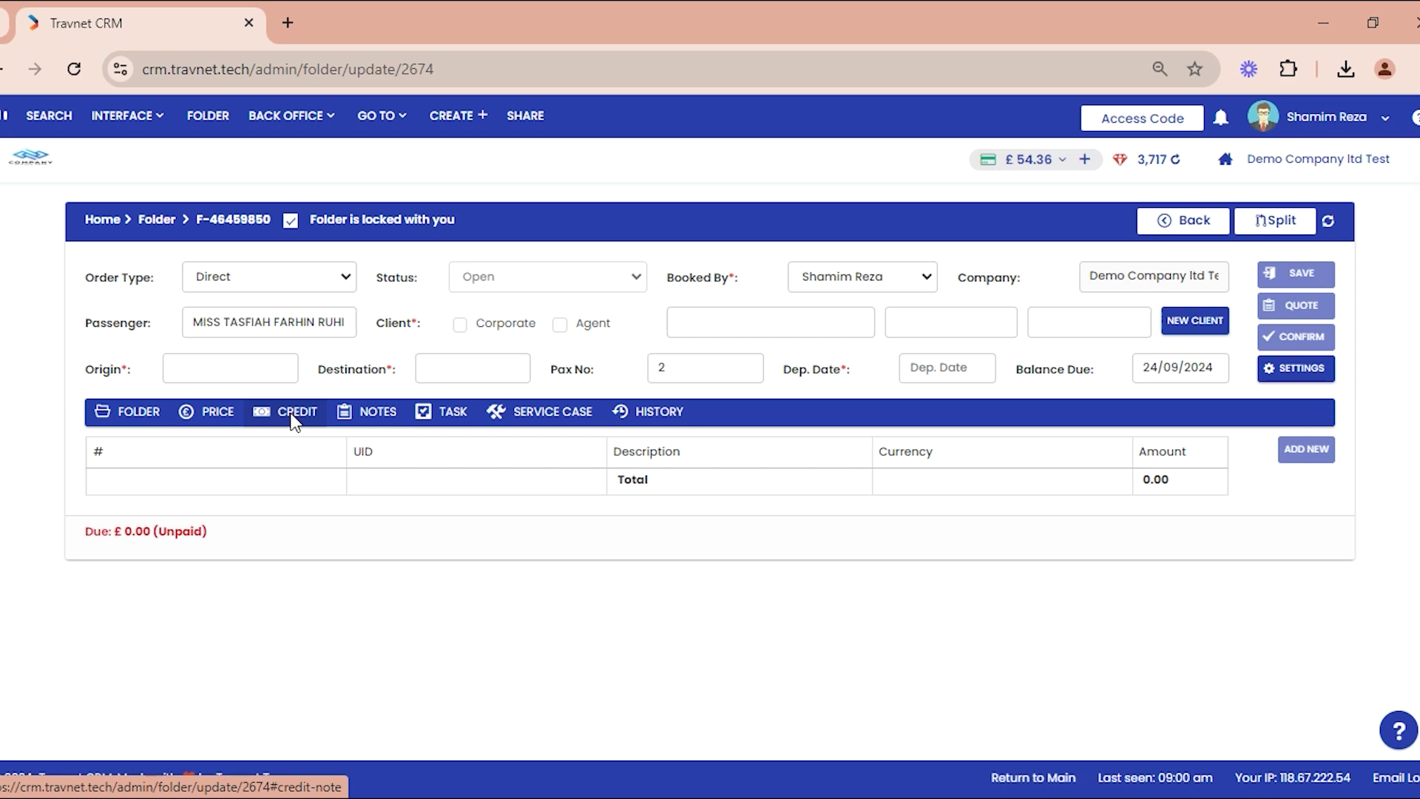
left_click(374, 417)
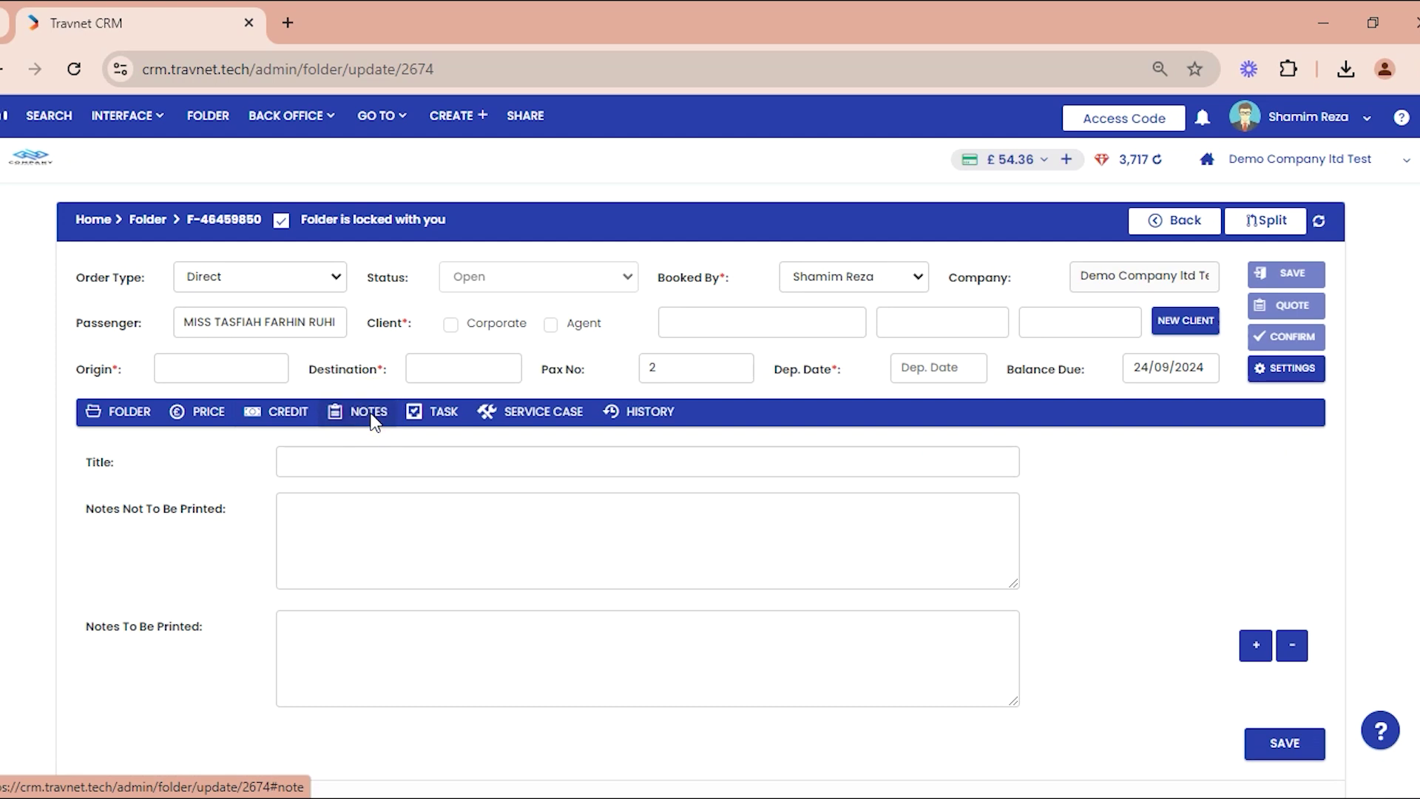
left_click(433, 420)
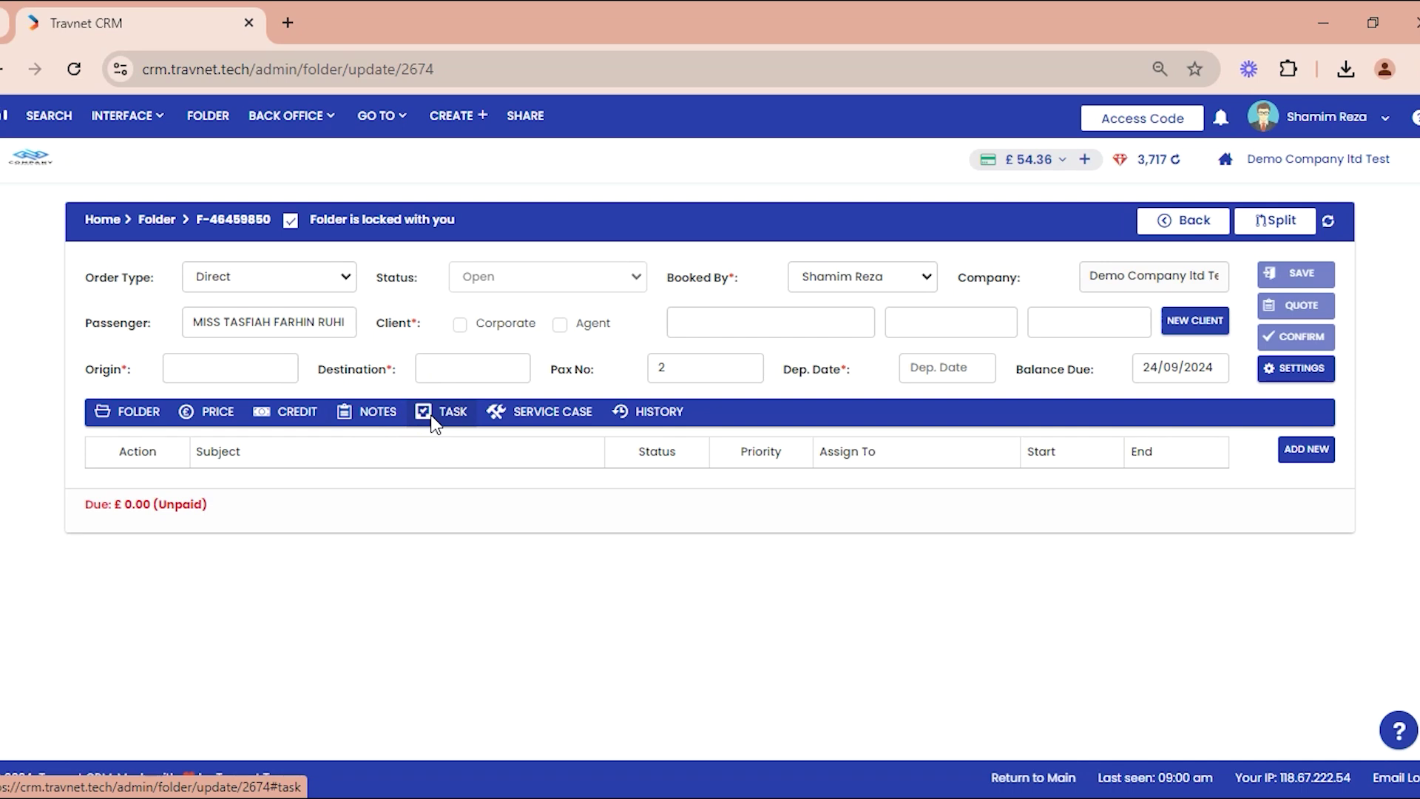
left_click(538, 420)
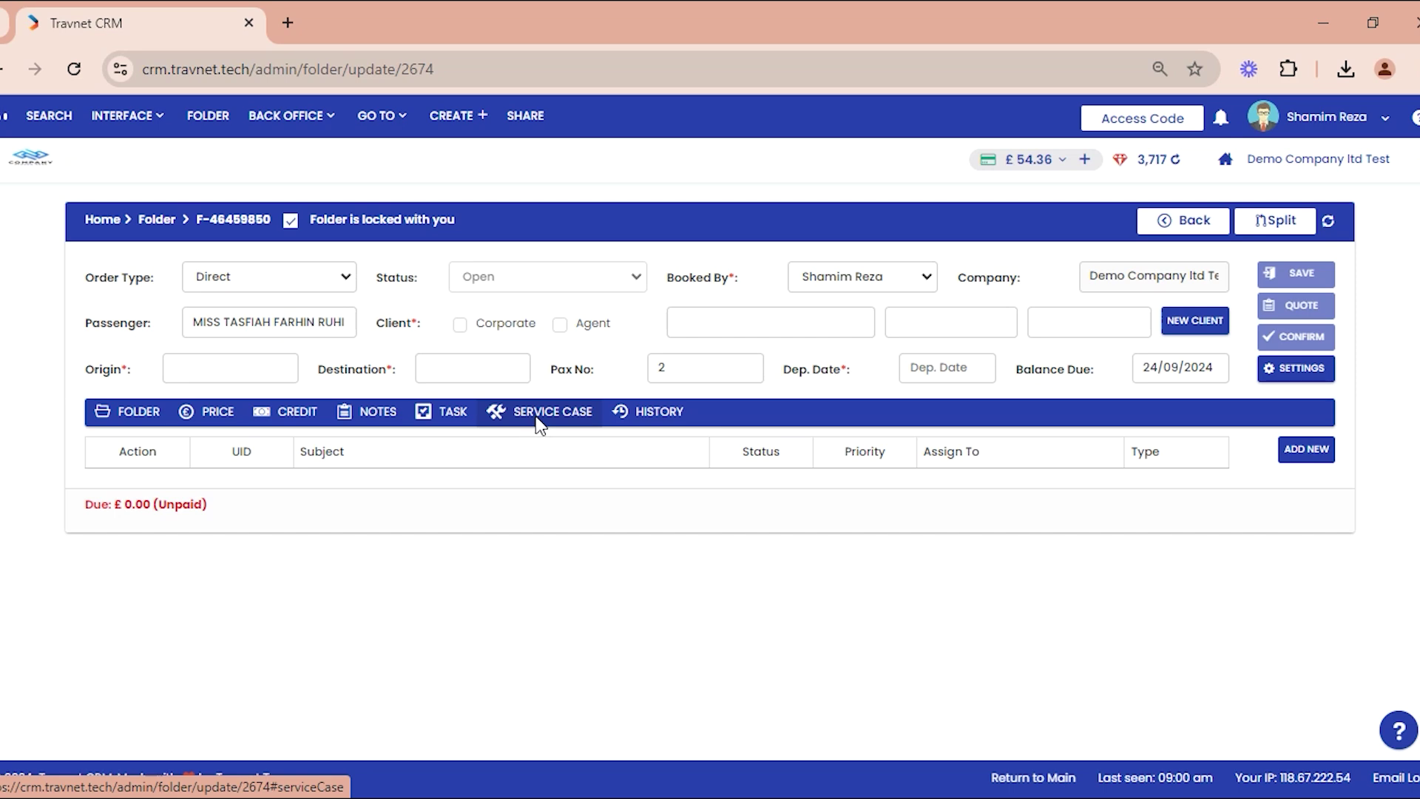
left_click(664, 421)
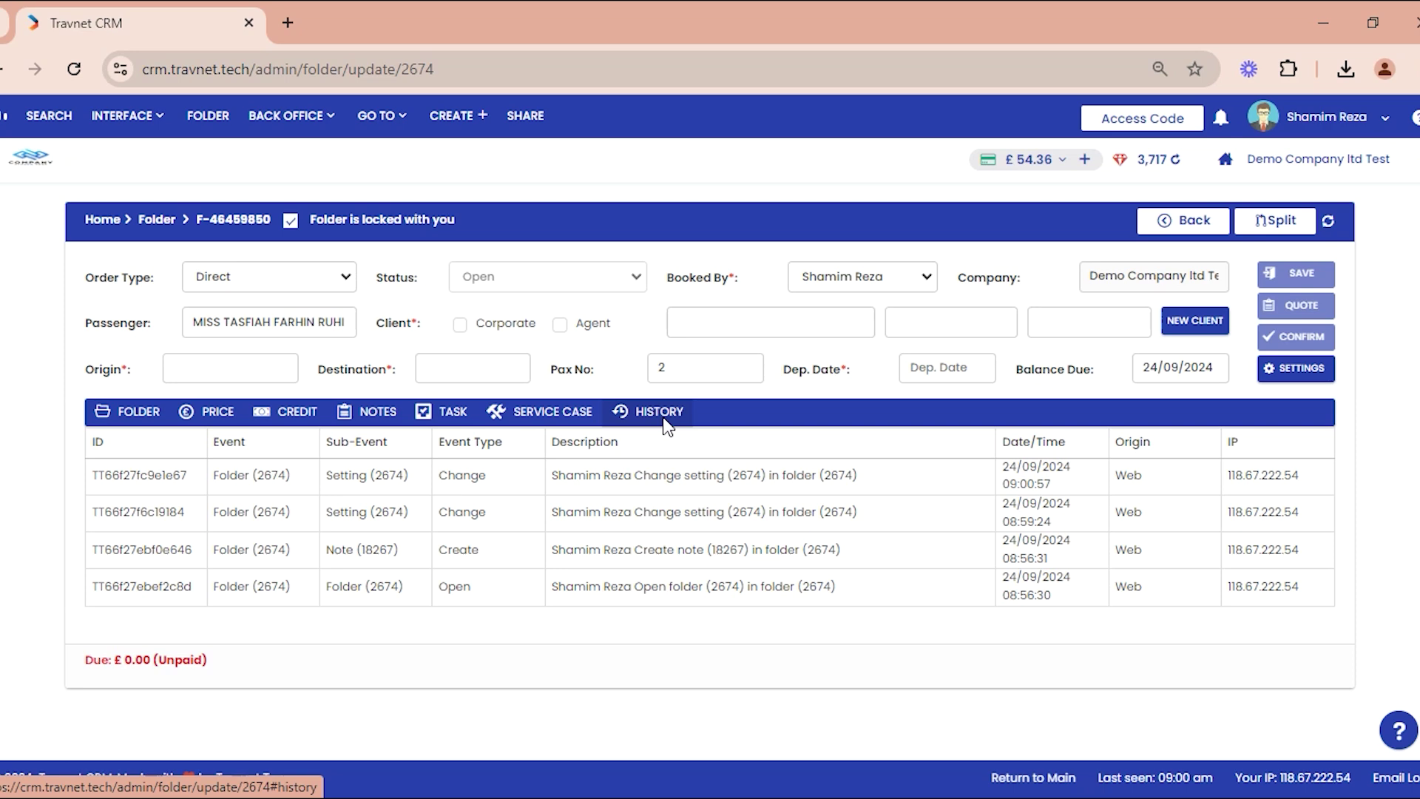
left_click(128, 418)
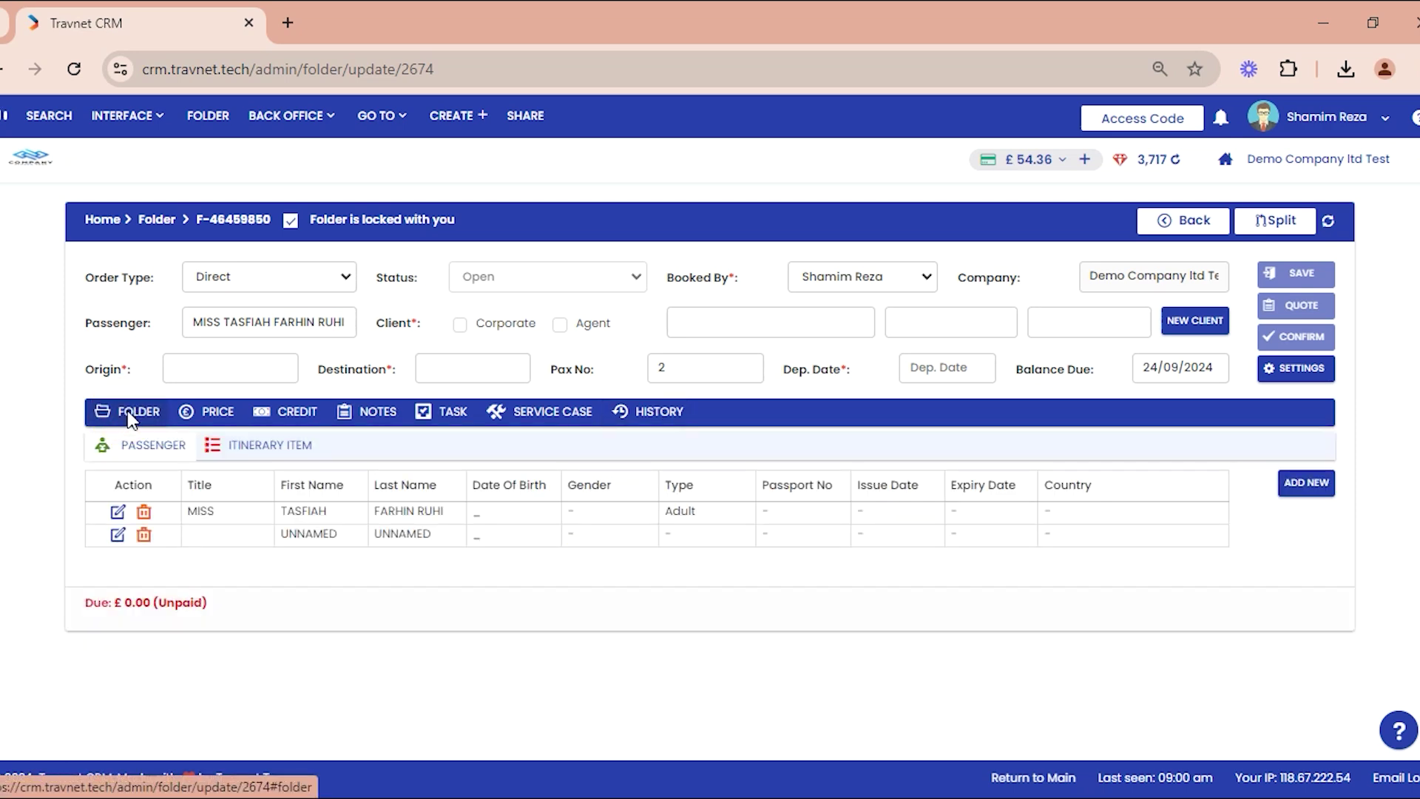
Step: Browse the itinerary items, checking Air Ticket and the empty Air Segment list
left_click(252, 445)
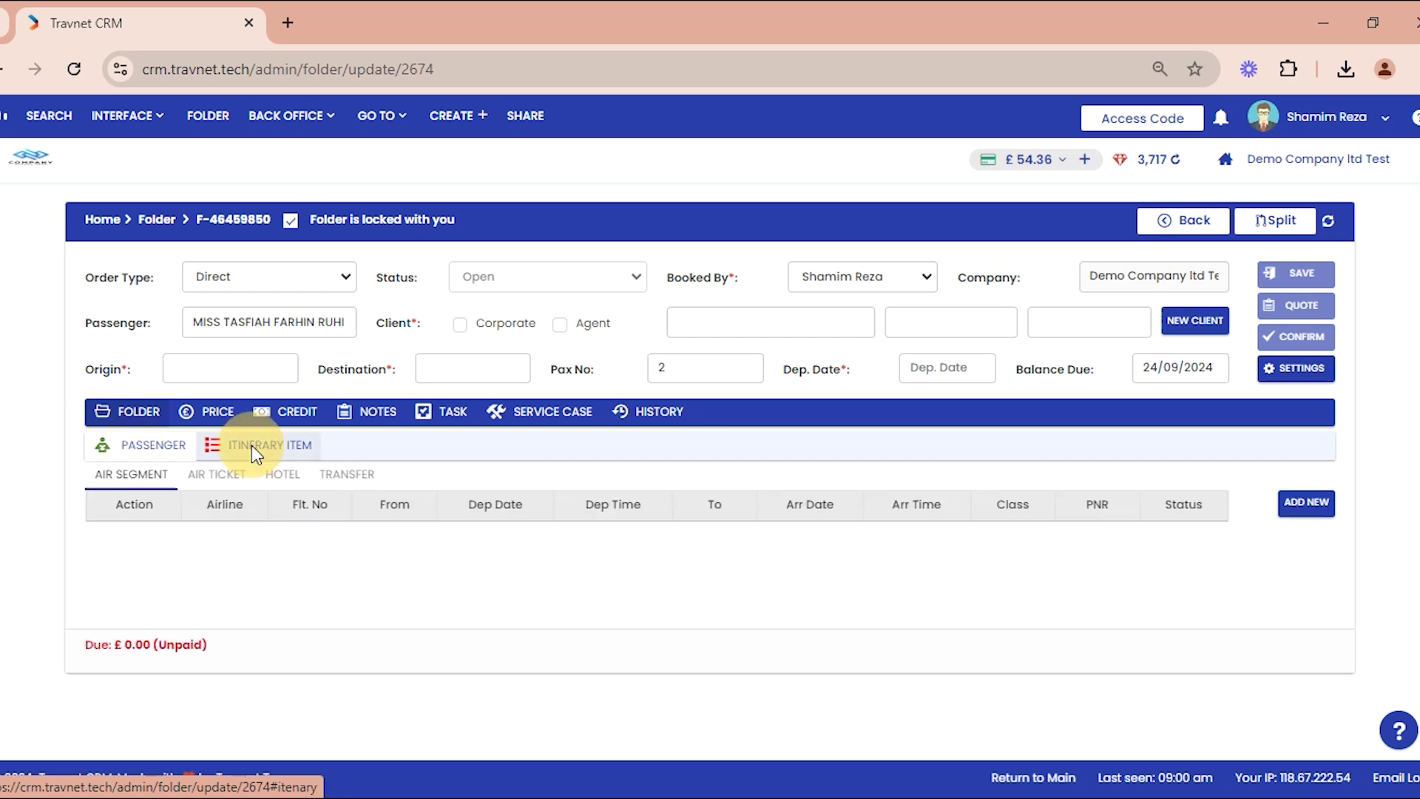
left_click(150, 449)
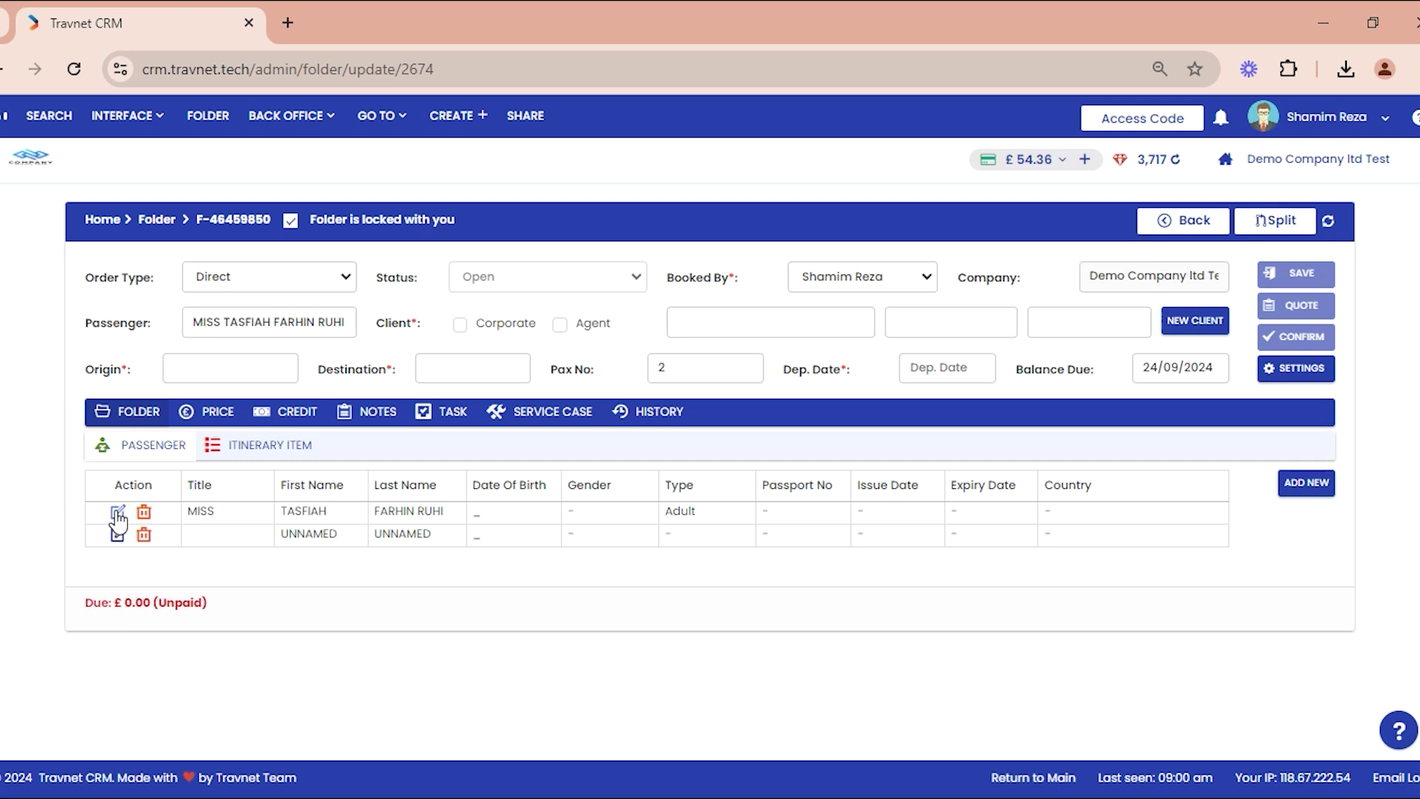
left_click(232, 449)
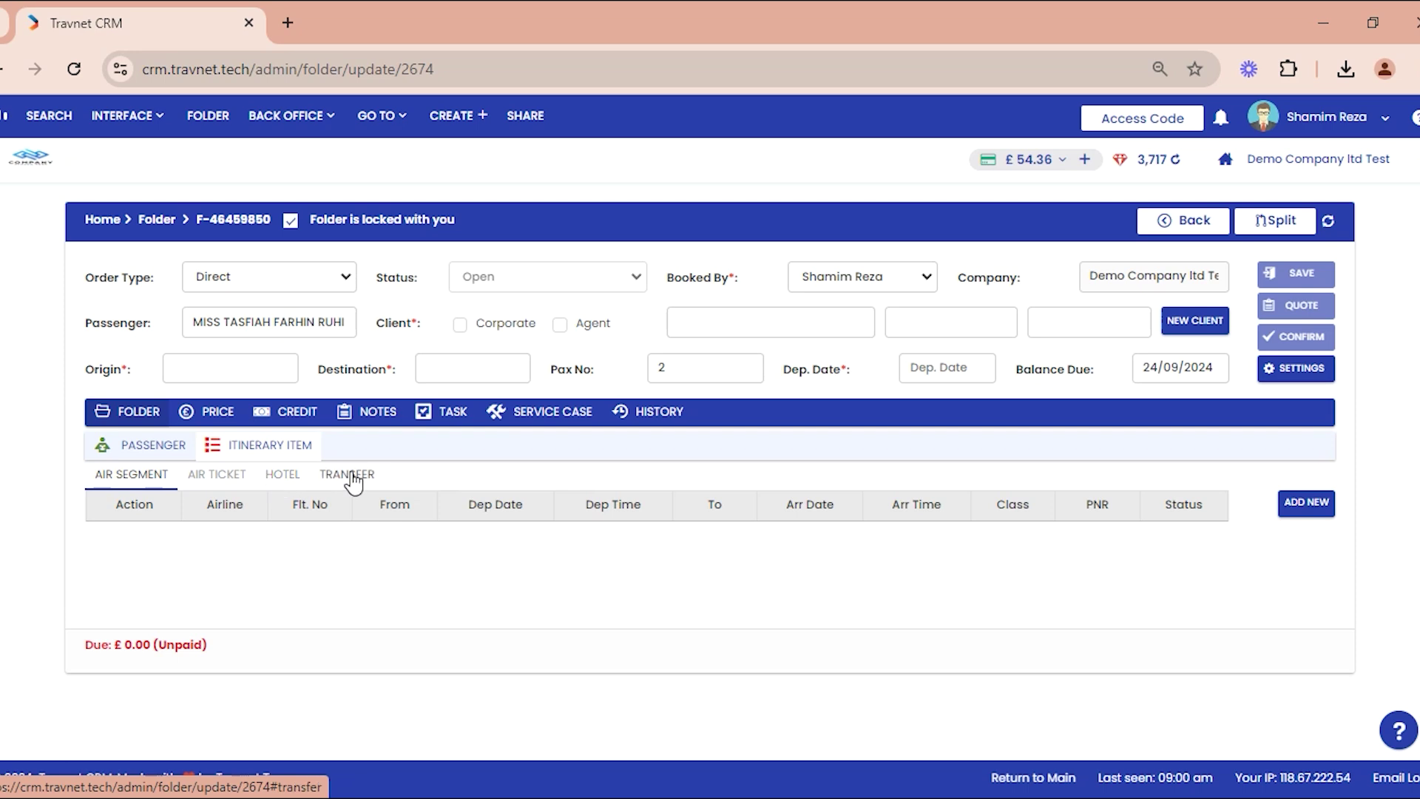
left_click(224, 477)
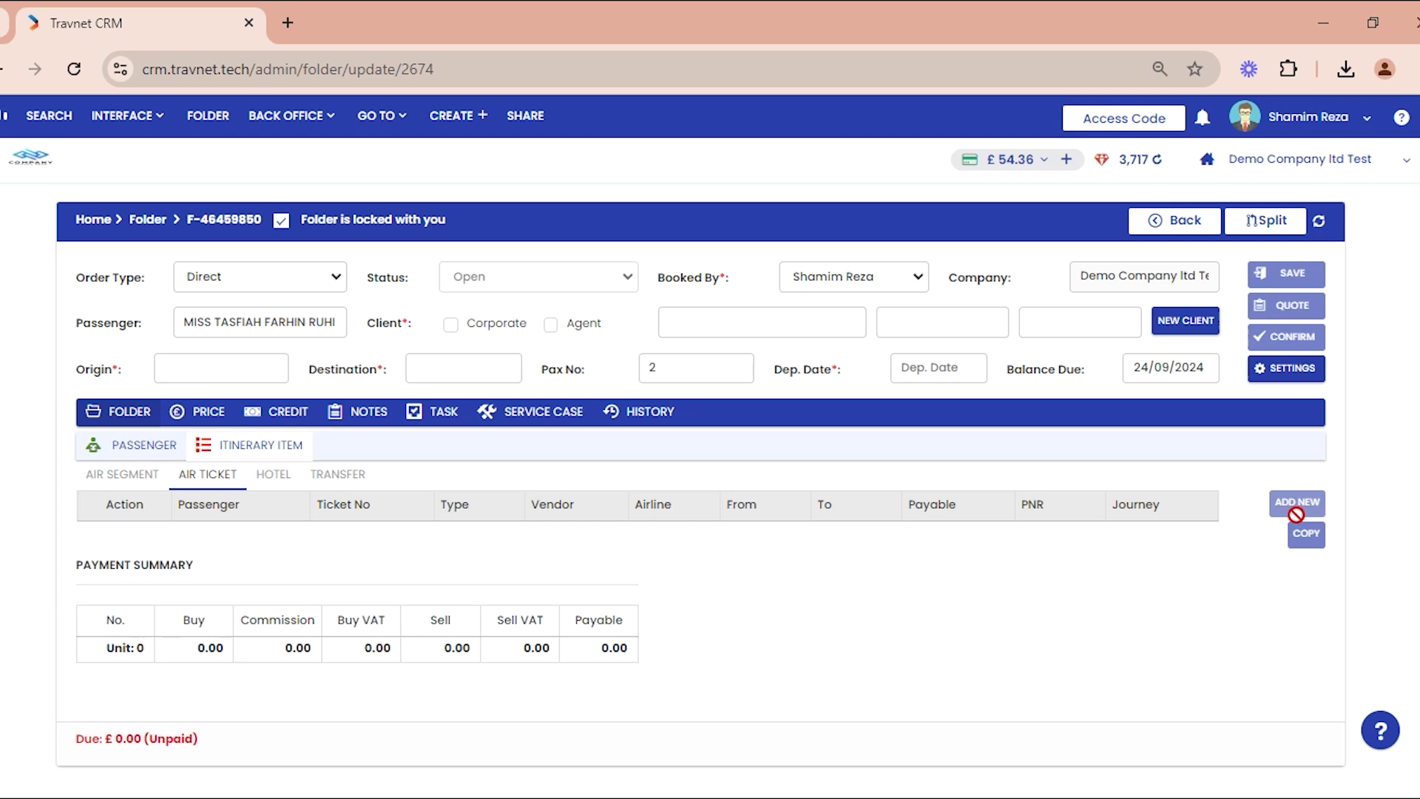
left_click(115, 474)
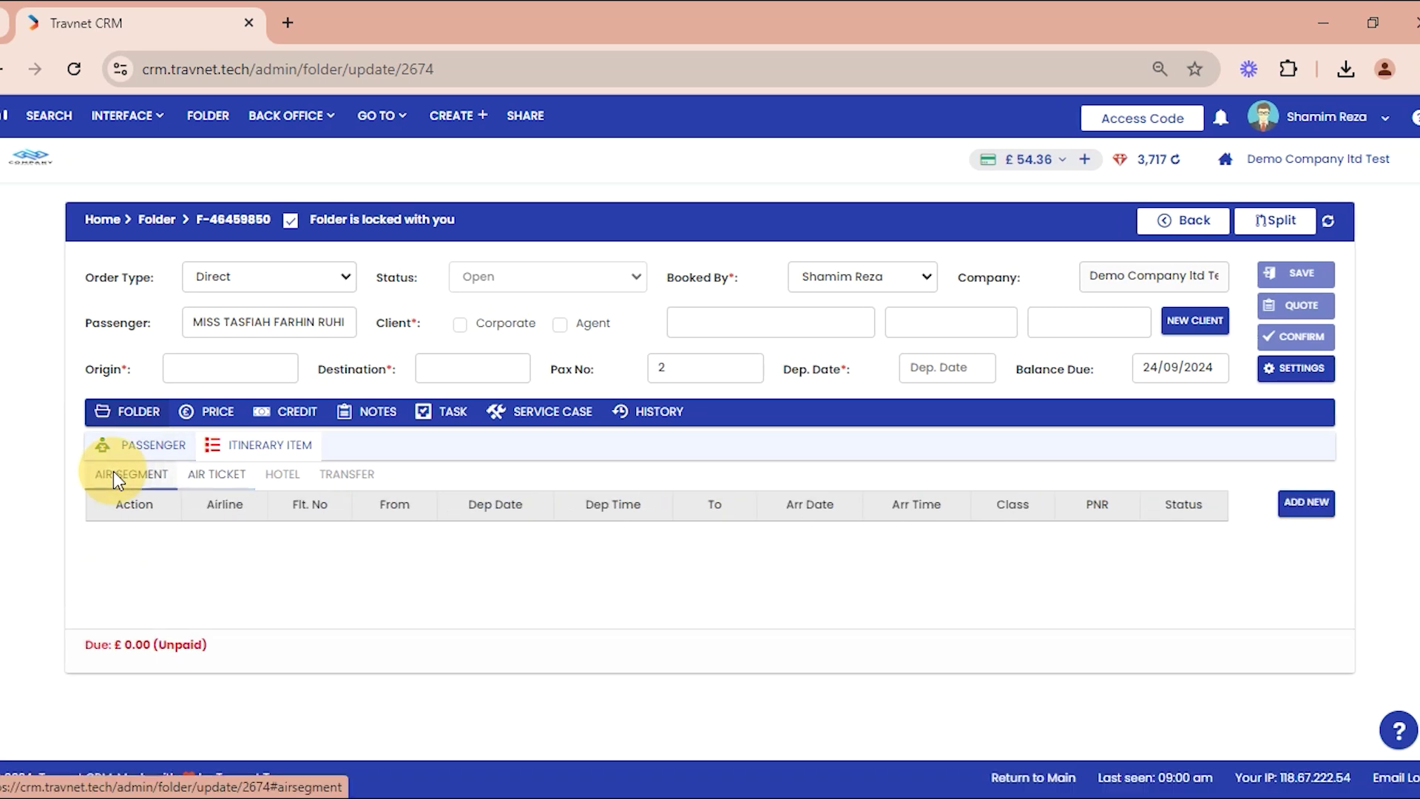
left_click(1291, 500)
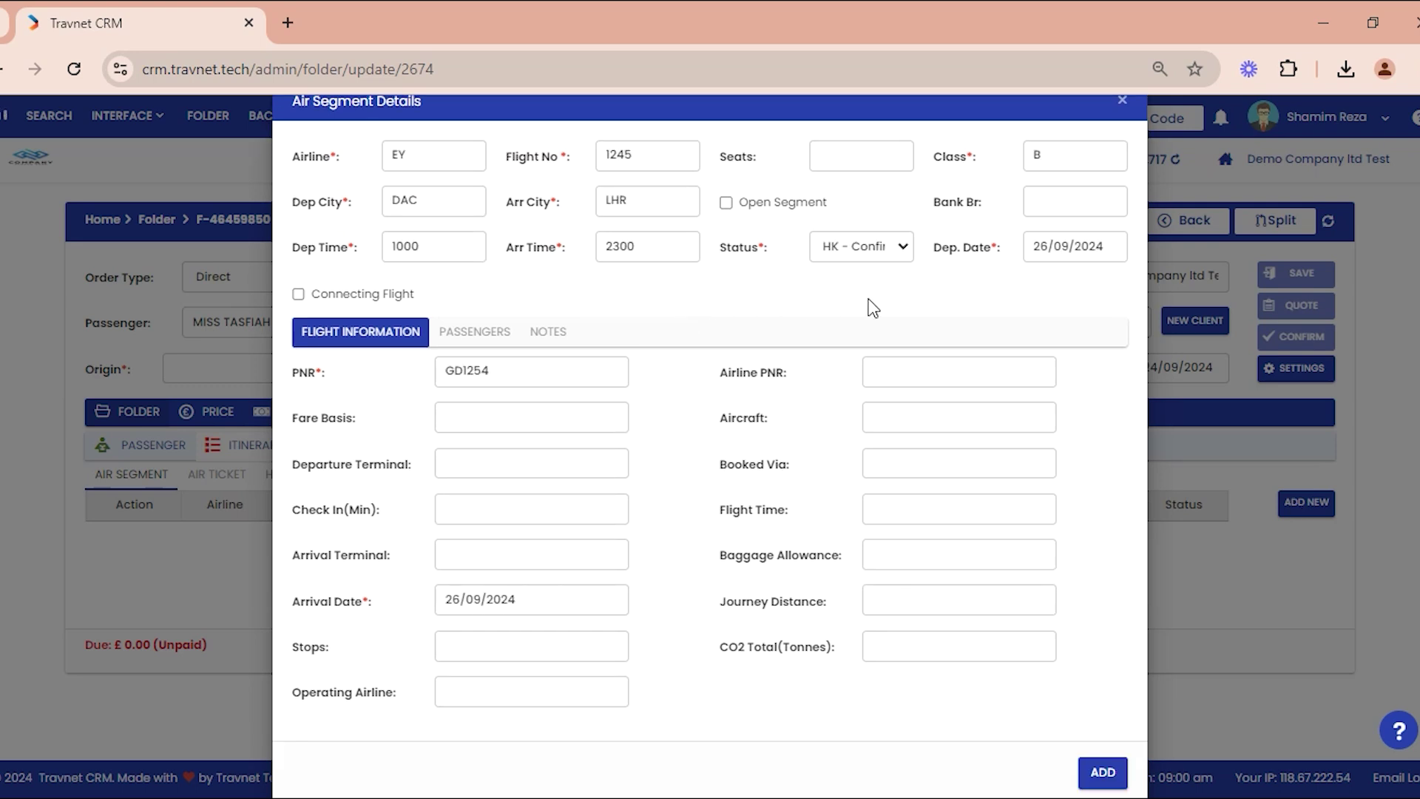
left_click(1092, 769)
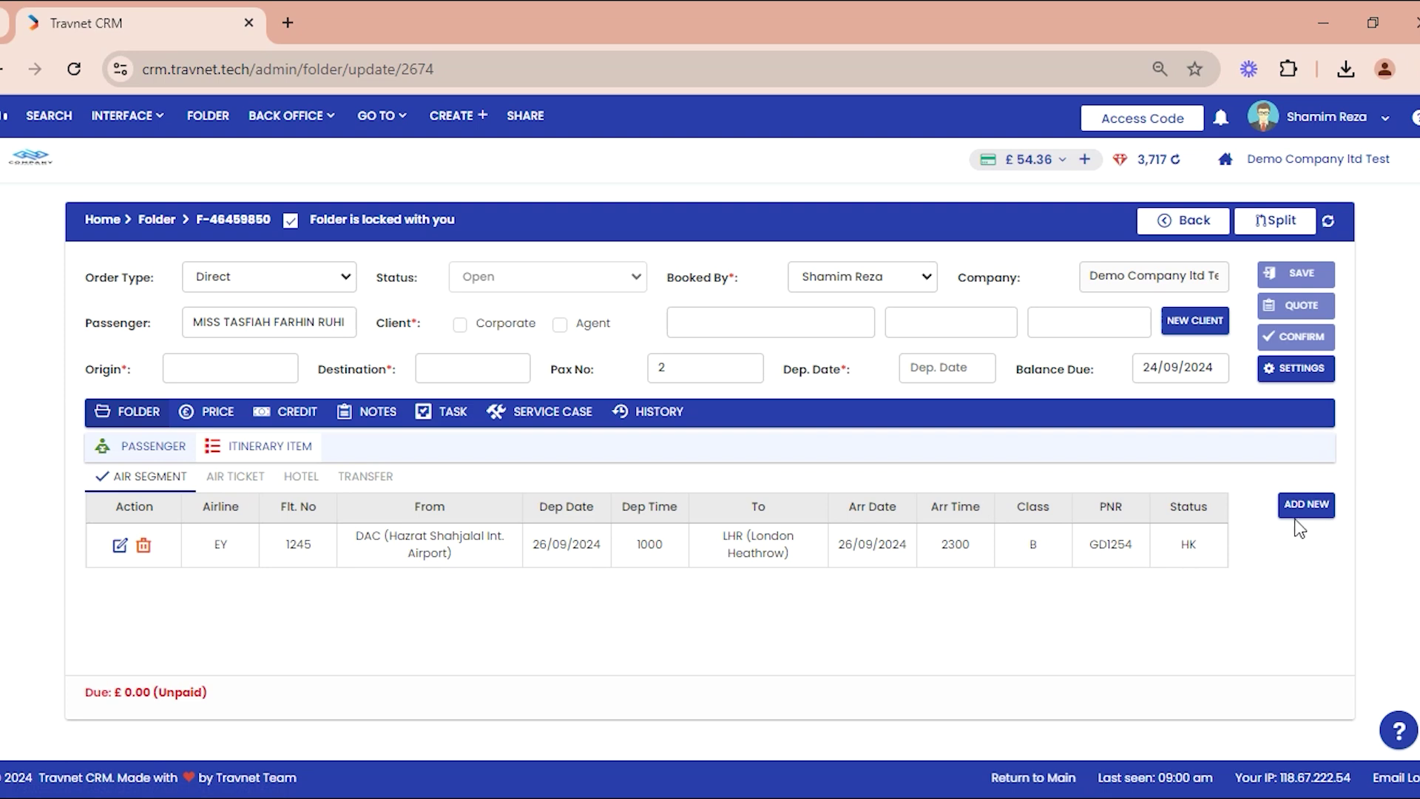
Step: Add EY e-ticket 14567232 from Demo Test, DAC–LHR one way, priced 150000
left_click(230, 478)
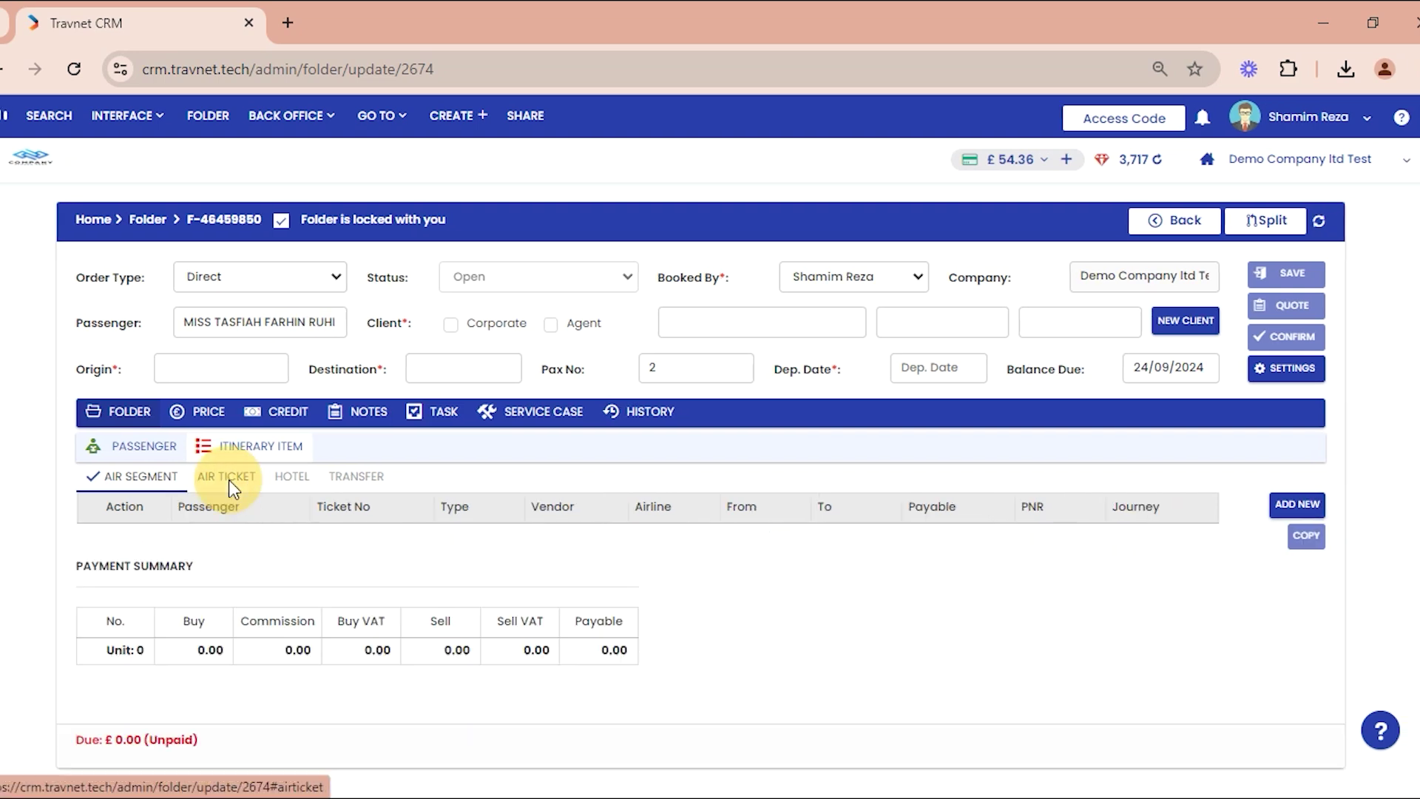
left_click(1285, 506)
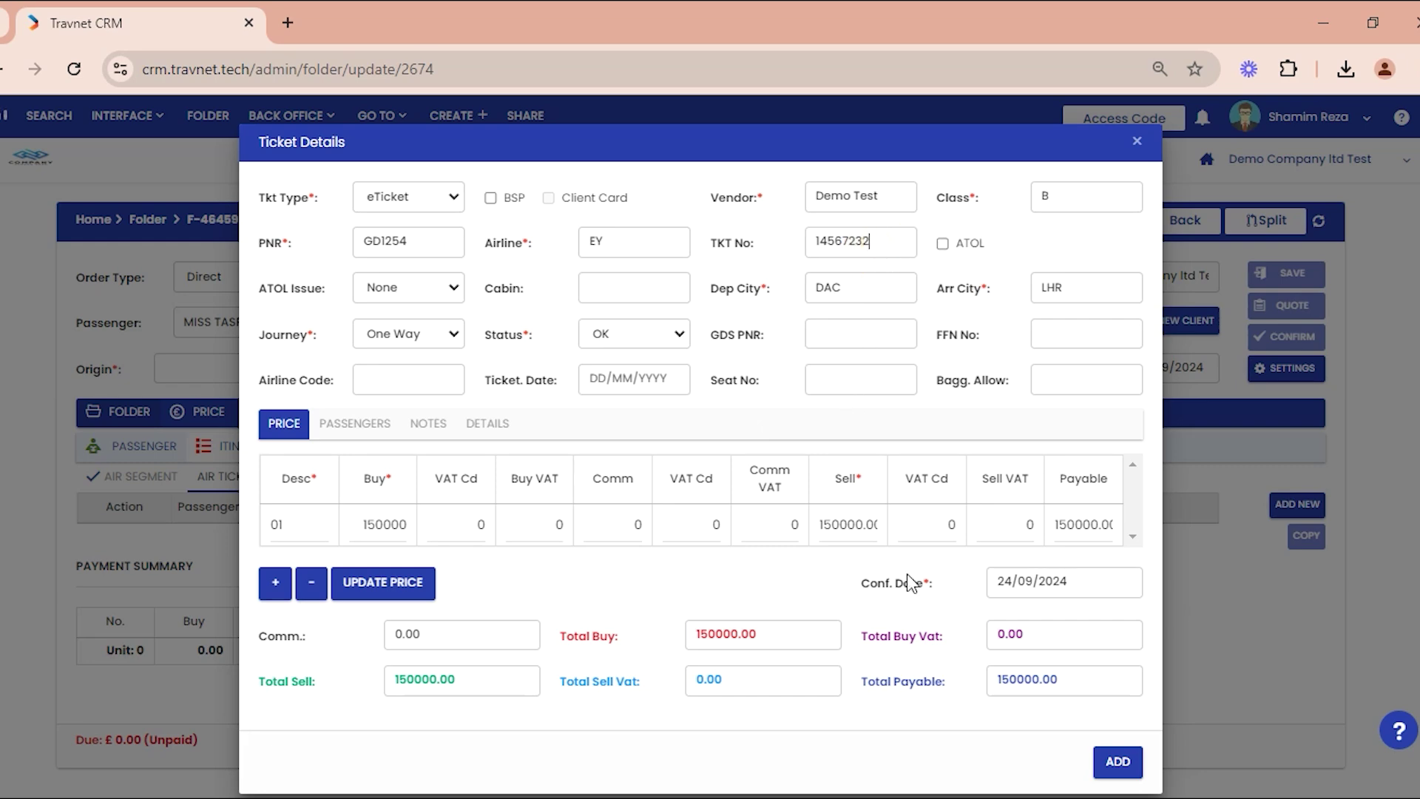
left_click(1117, 762)
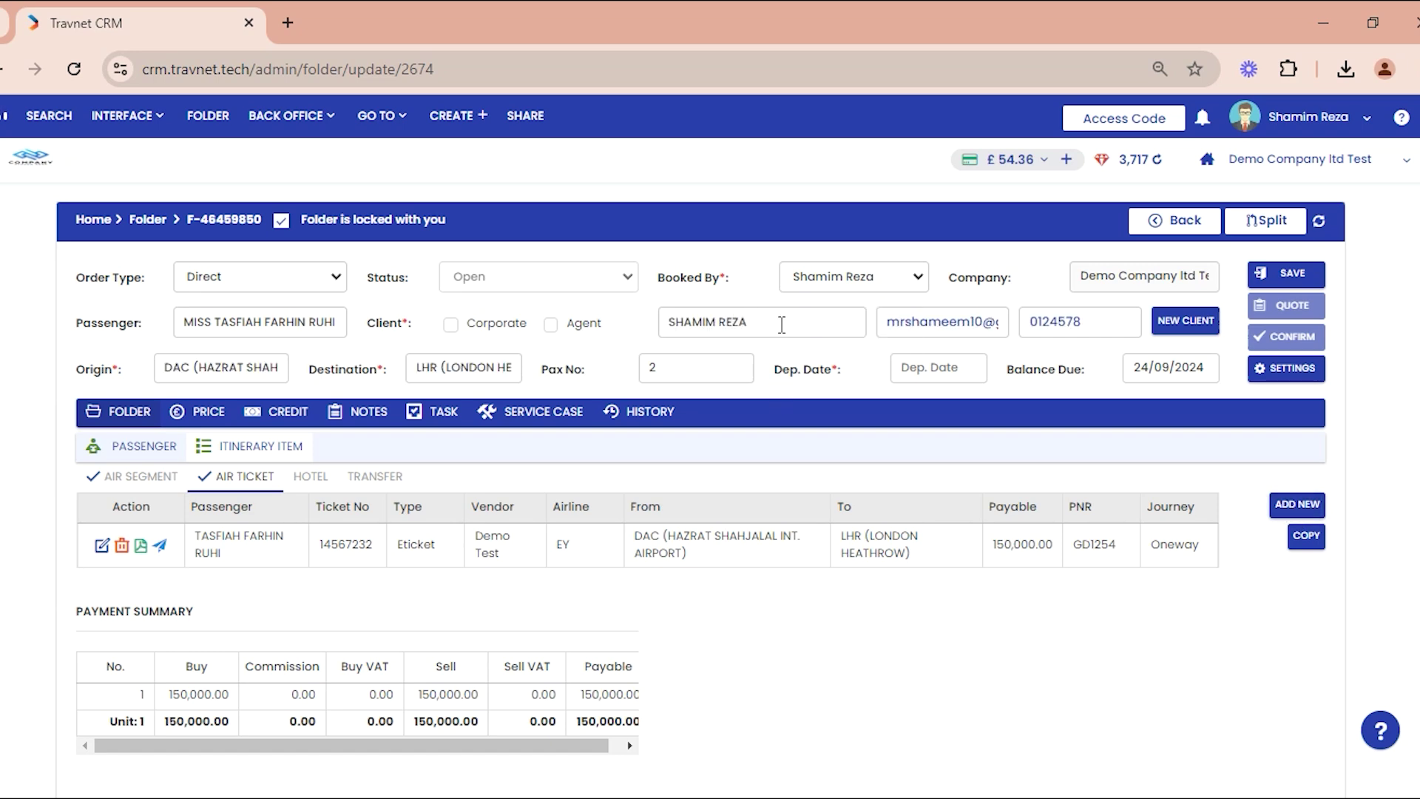
left_click(782, 325)
Step: Save the folder with origin DAC, destination LHR and the client's name, e-mail and phone
left_click(1172, 329)
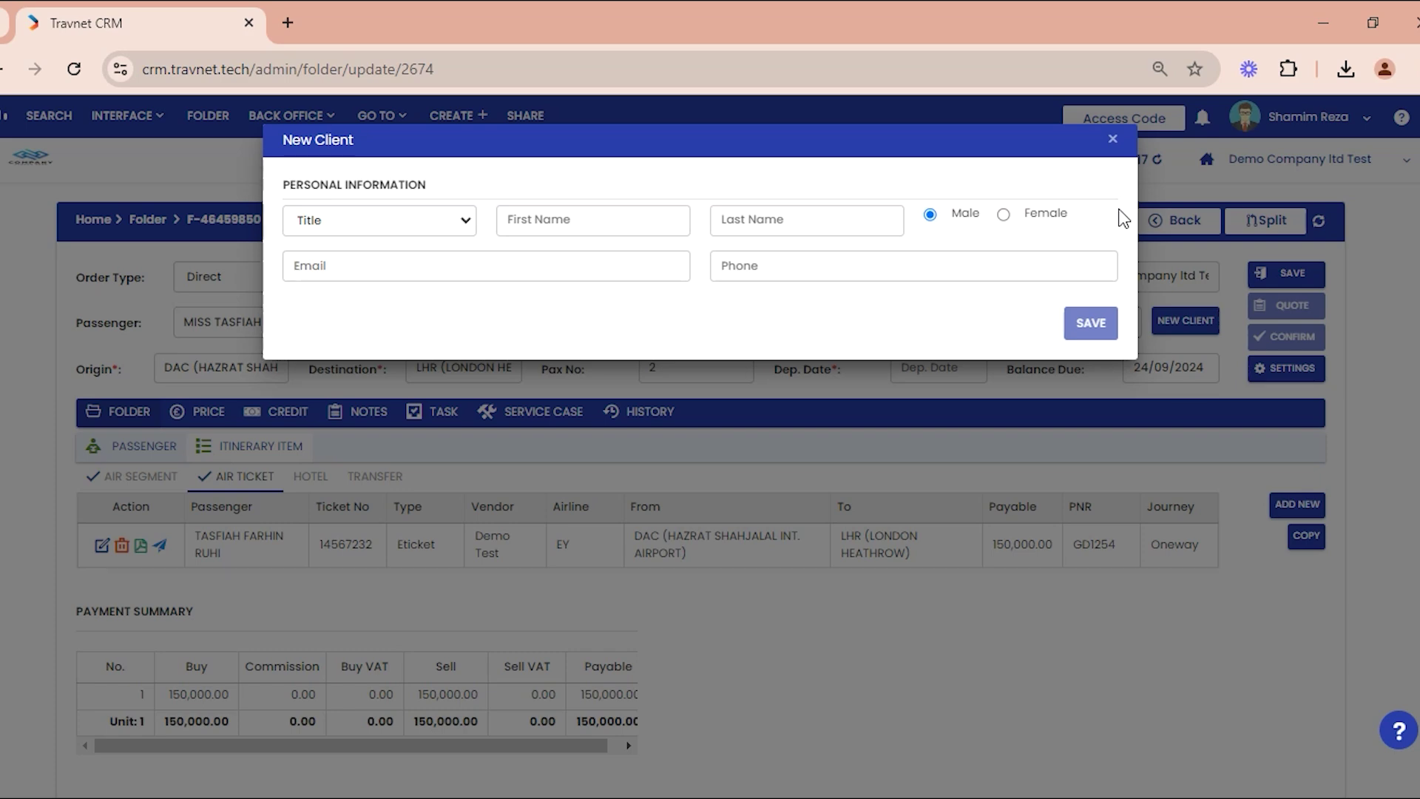
left_click(1140, 420)
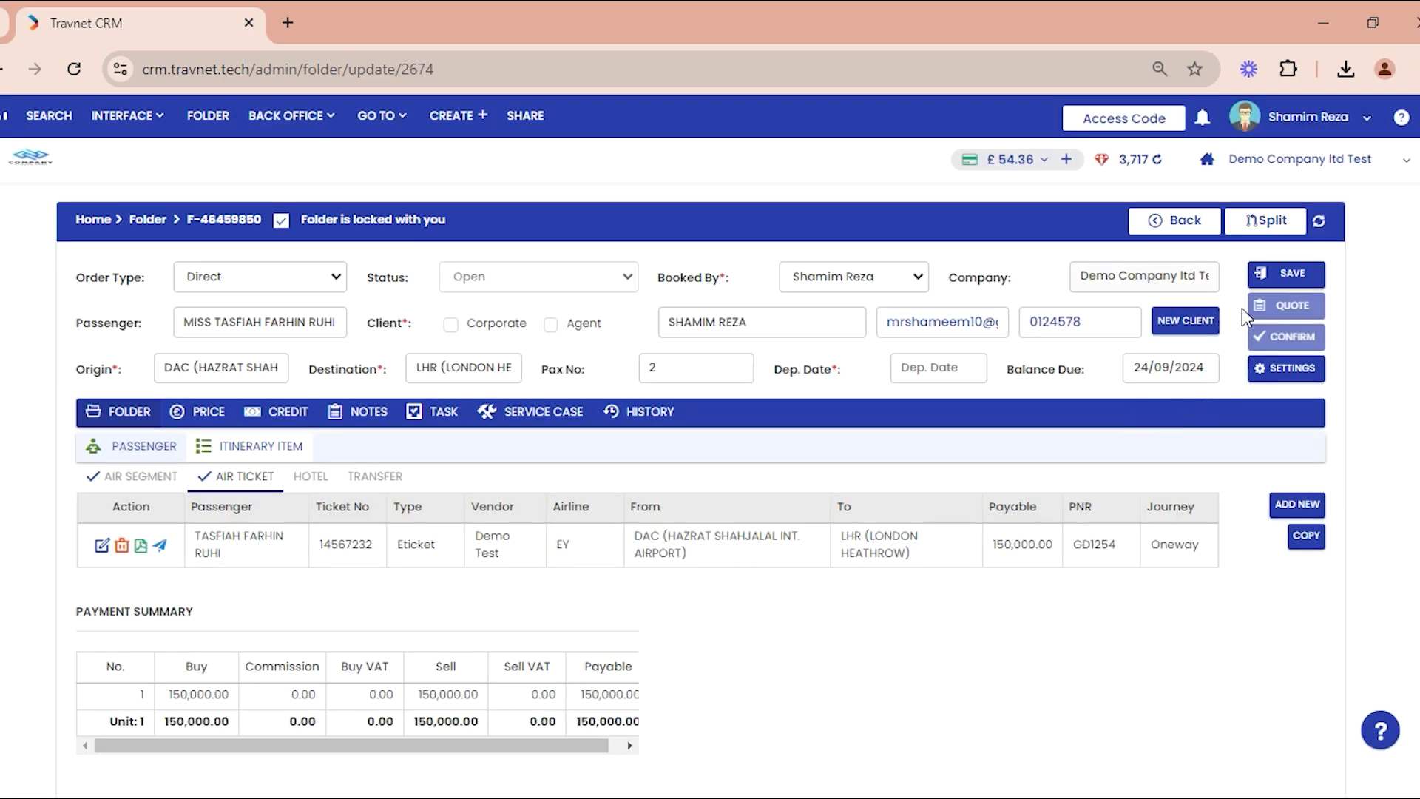
left_click(1285, 274)
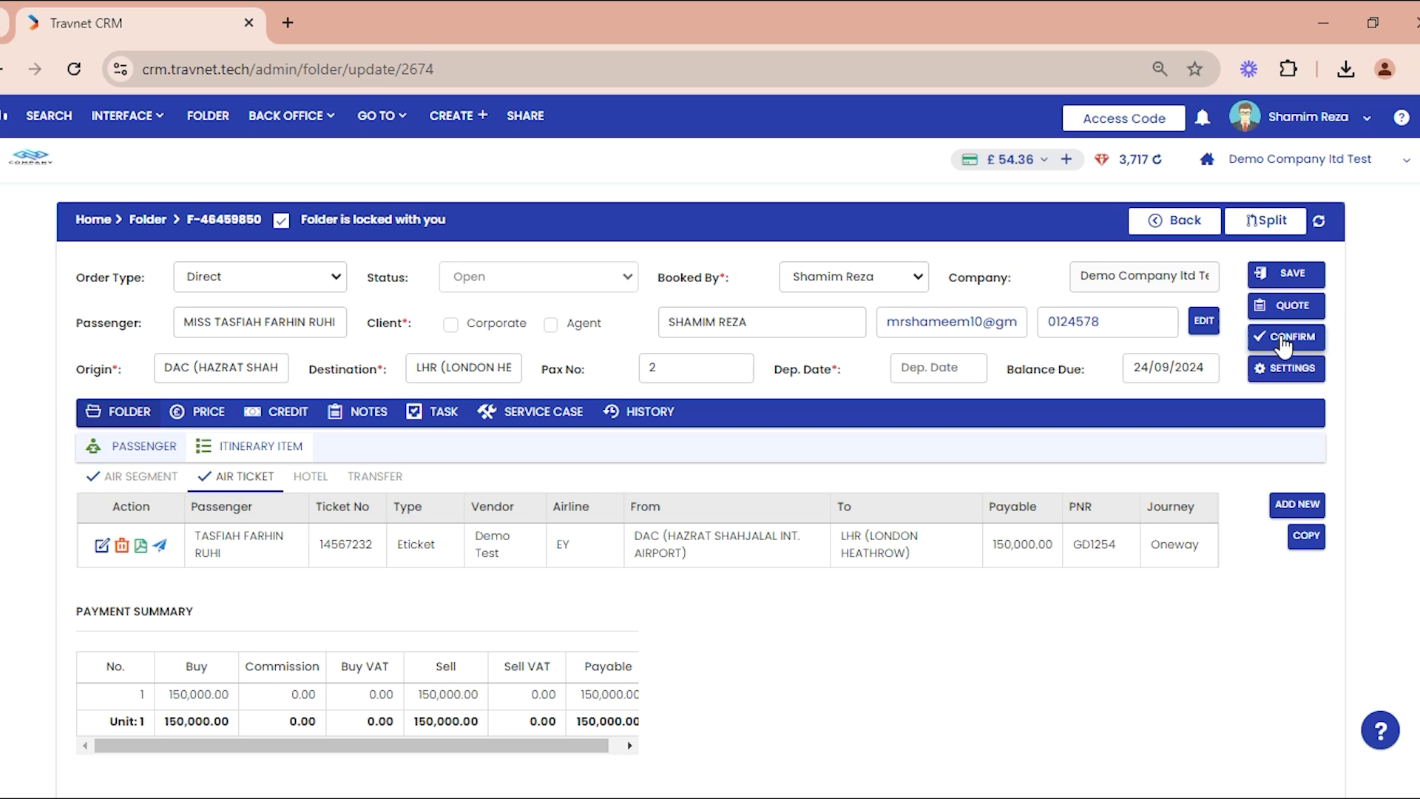
Step: Quote folder F-46459850, then confirm it, getting order OR452674
left_click(1281, 310)
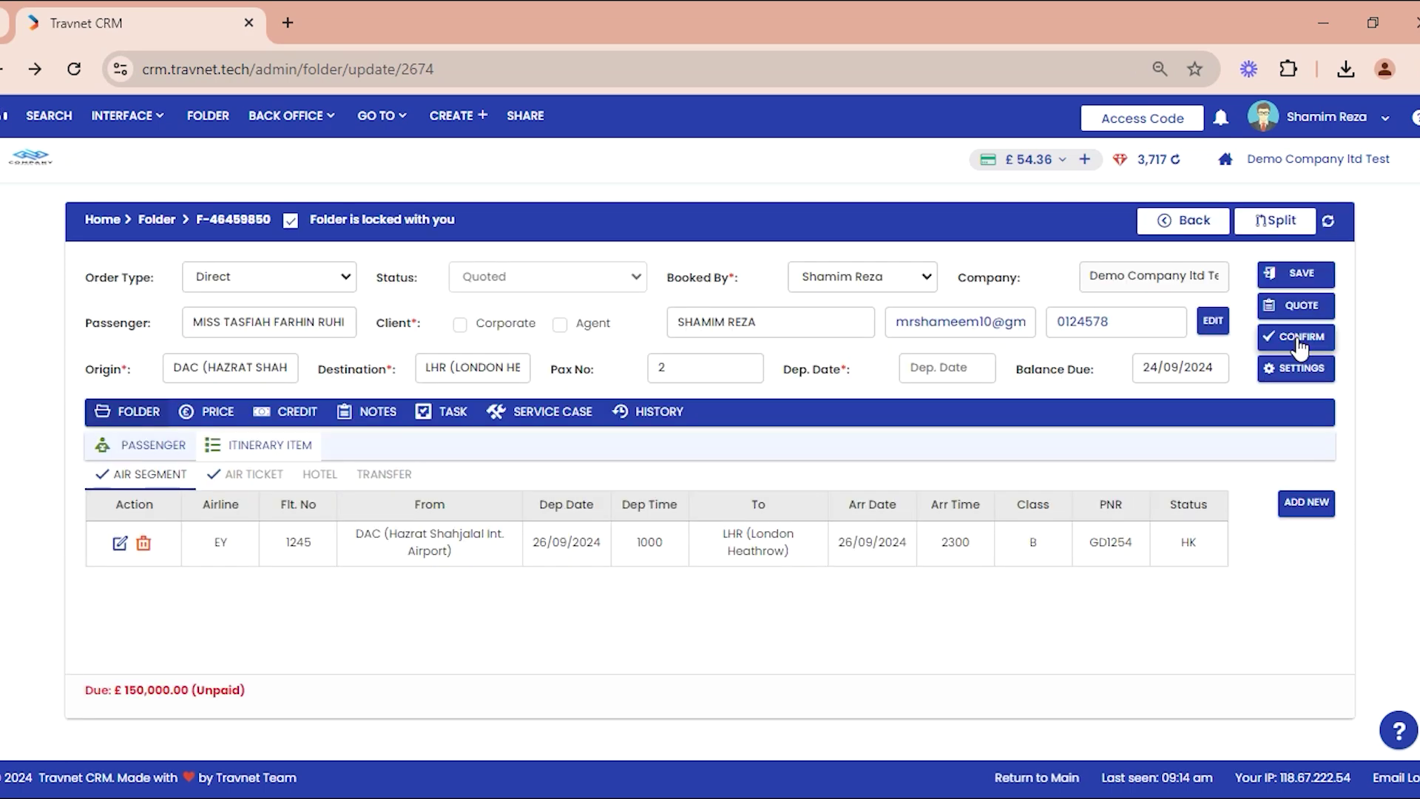
left_click(1297, 337)
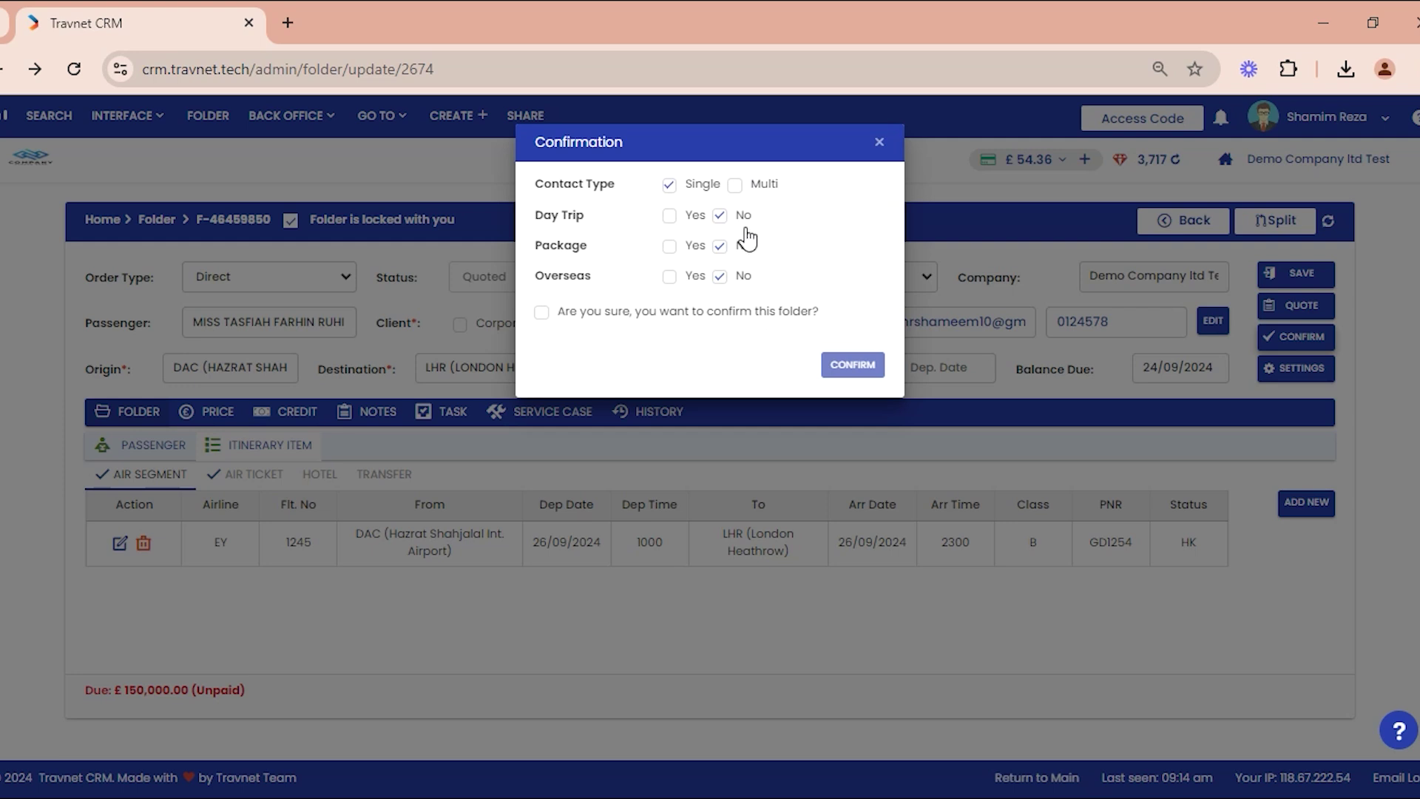
left_click(745, 320)
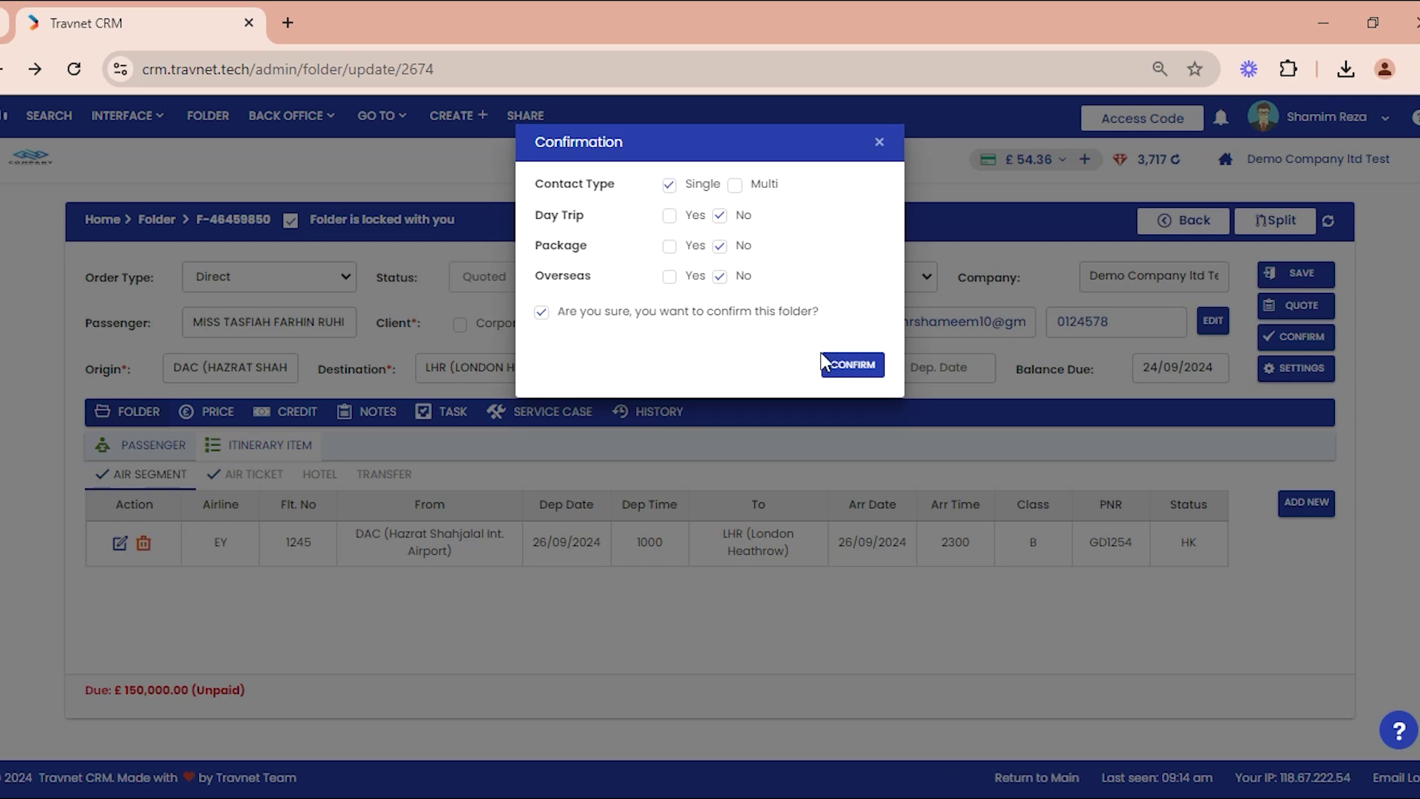
left_click(847, 370)
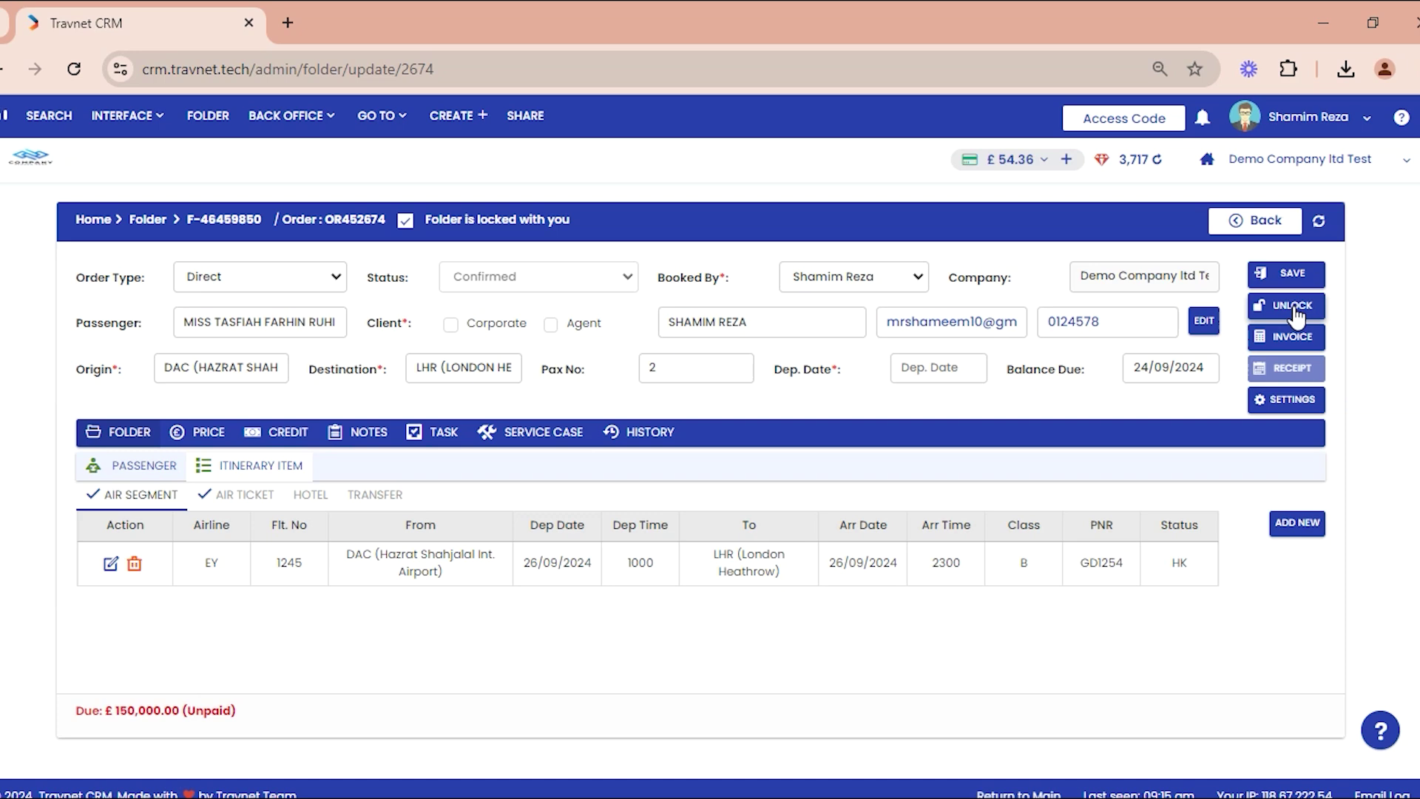
Step: Invoice the folder for £150,000.00 with prices hidden, then open its Product Receipt page
left_click(1292, 338)
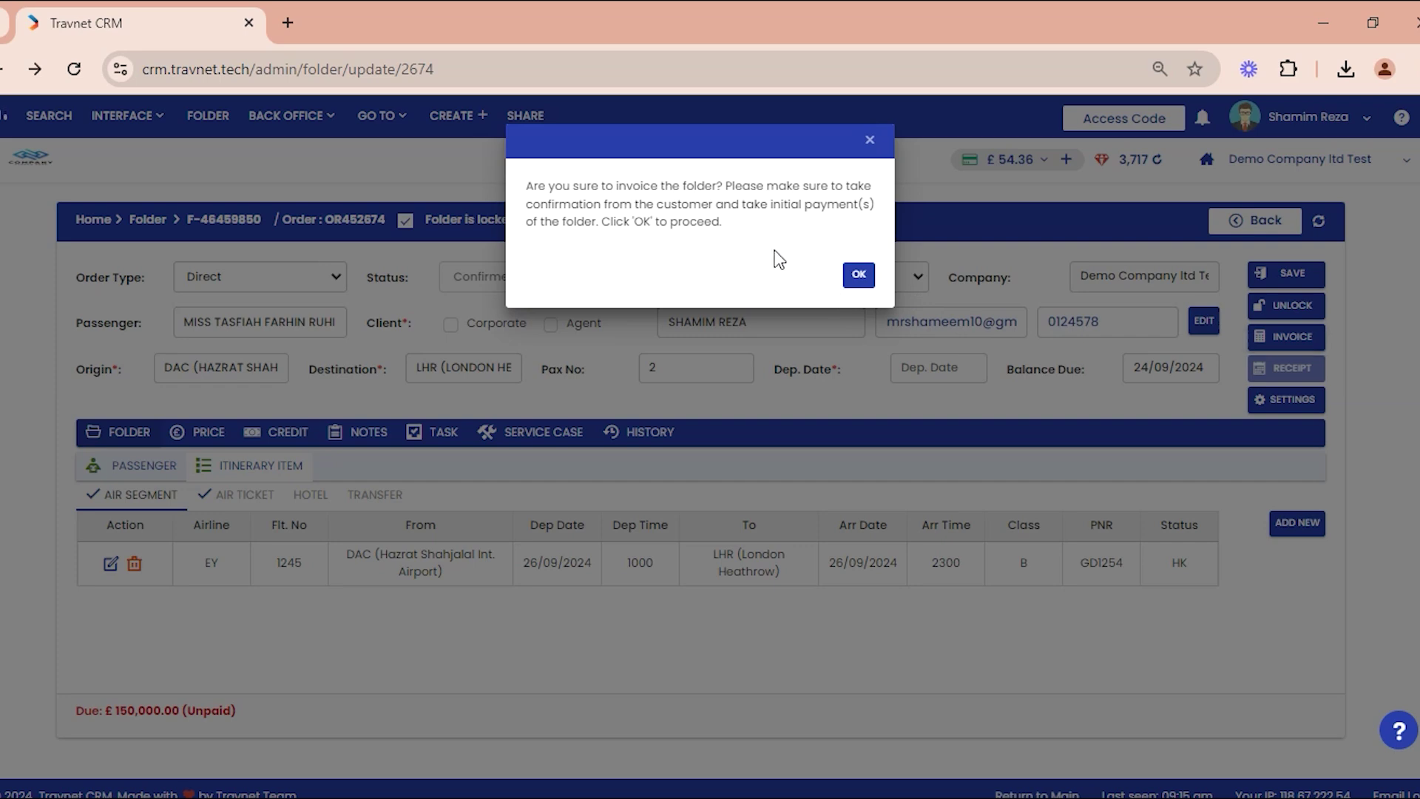
left_click(858, 275)
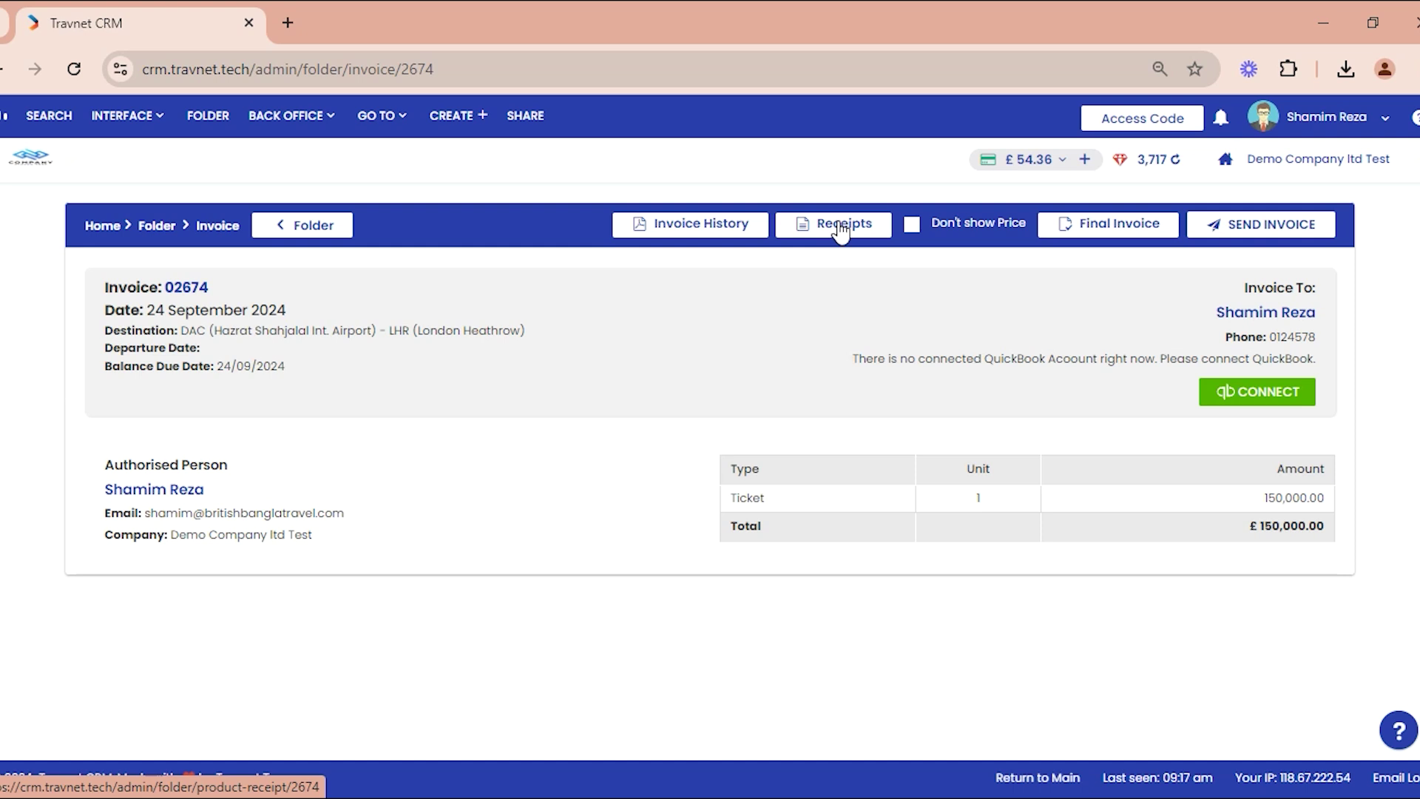
left_click(940, 231)
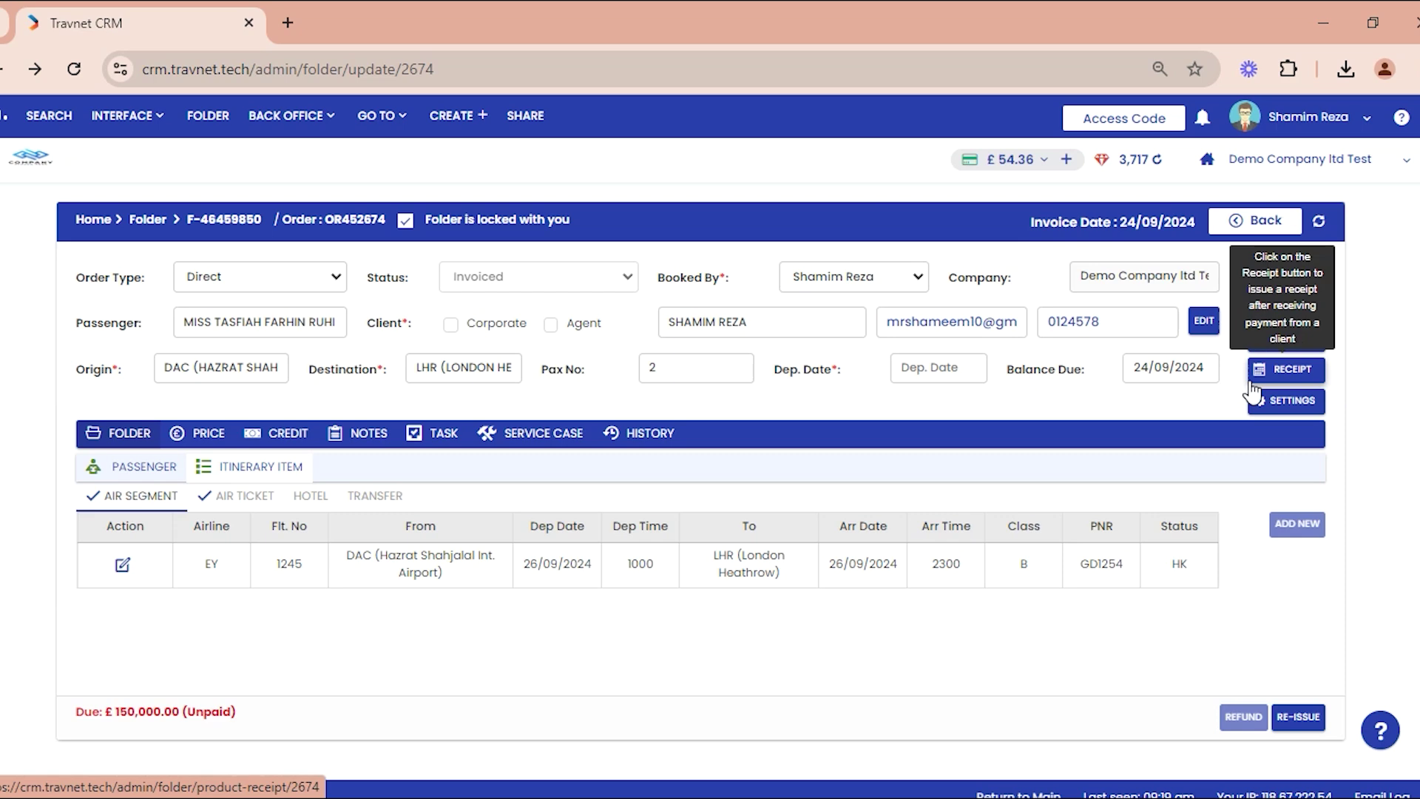
left_click(1286, 376)
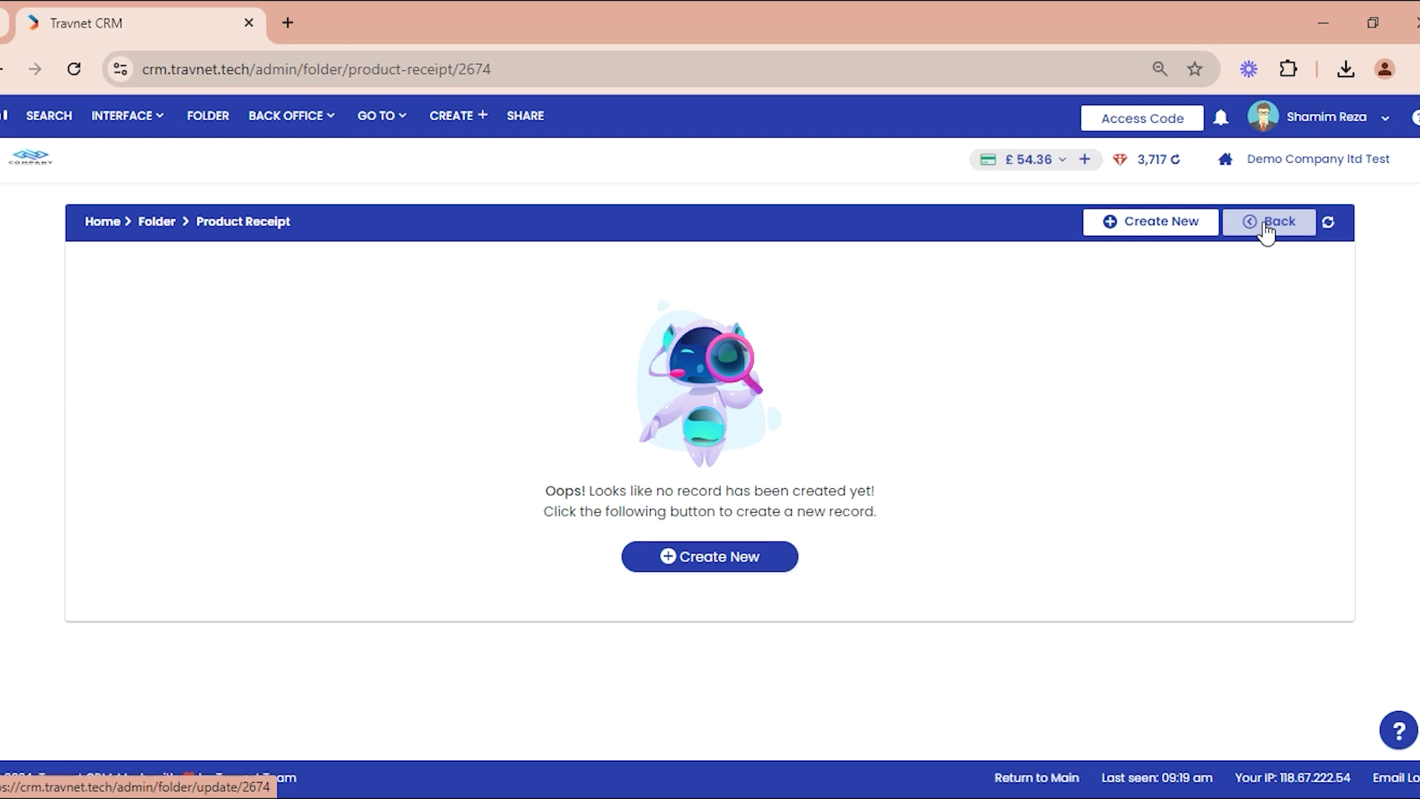
Step: Record Receipt No 1 paying the full £150,000.00 due, then view its details
left_click(1144, 229)
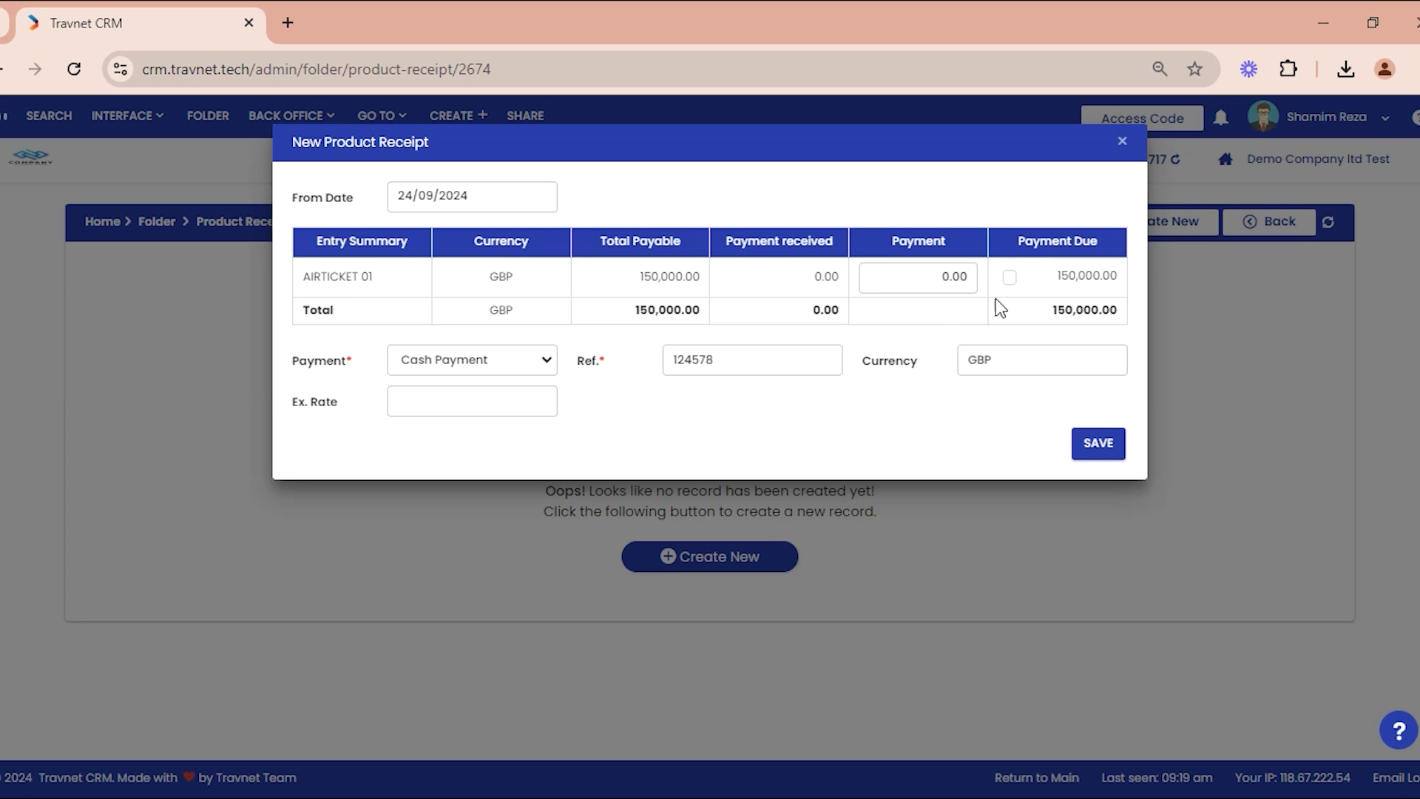
left_click(1010, 281)
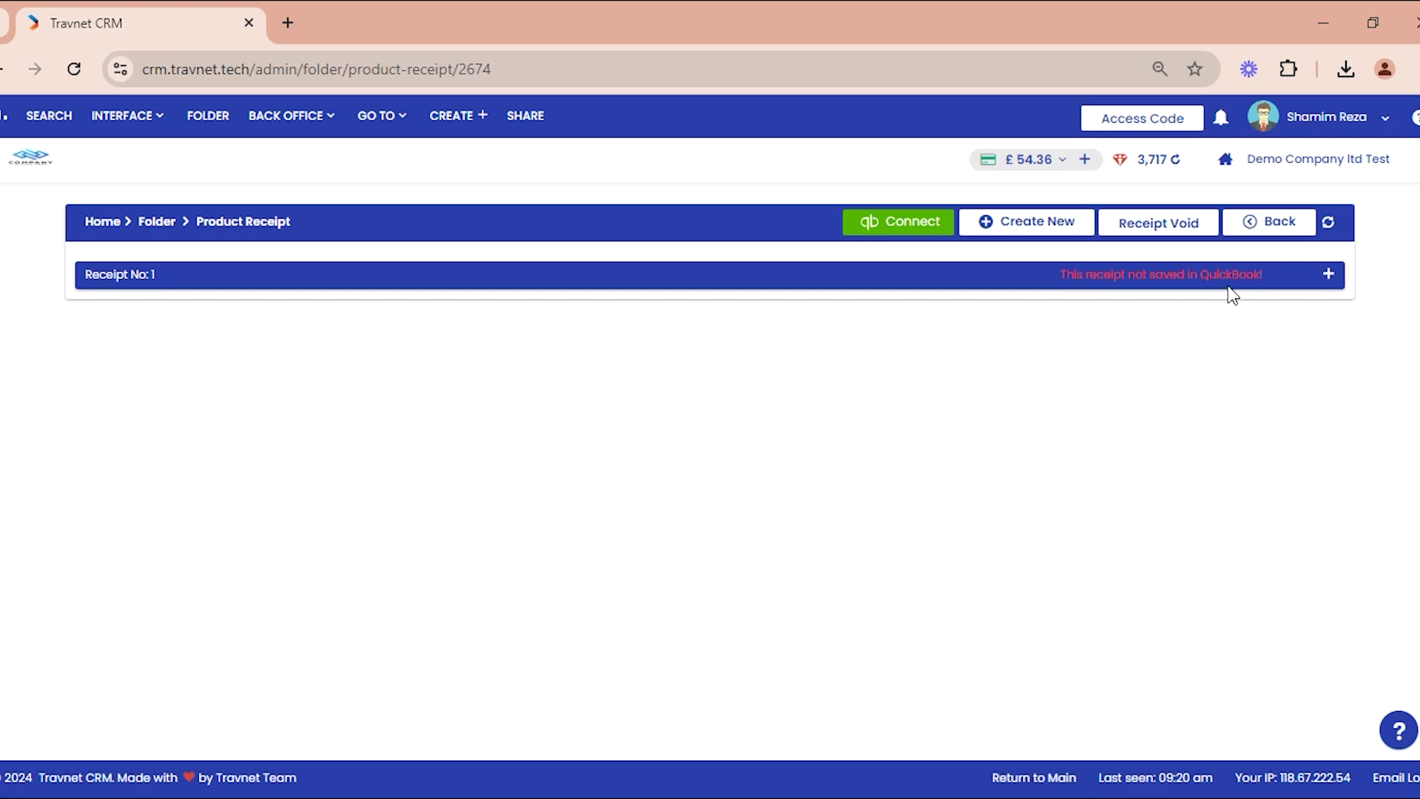
left_click(1328, 276)
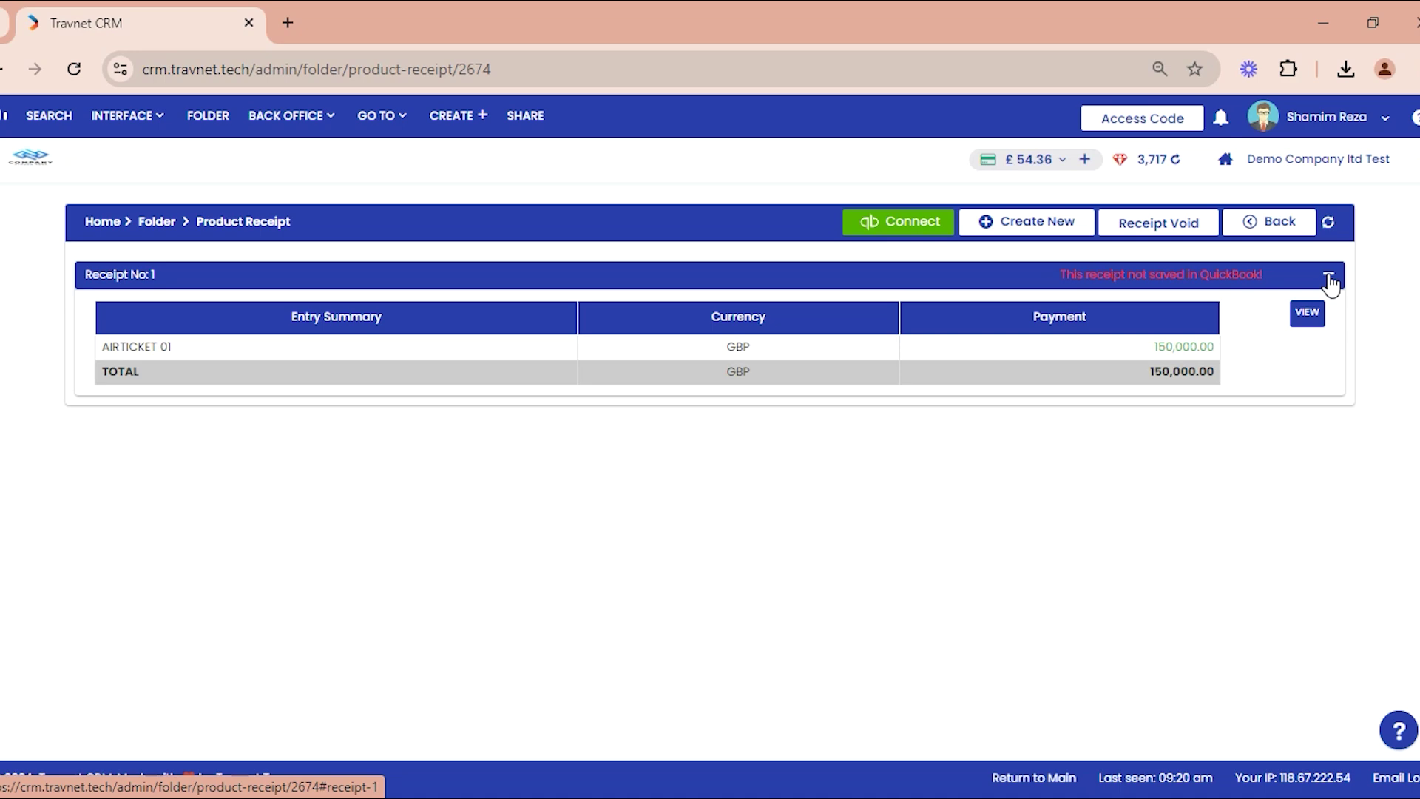
left_click(1306, 317)
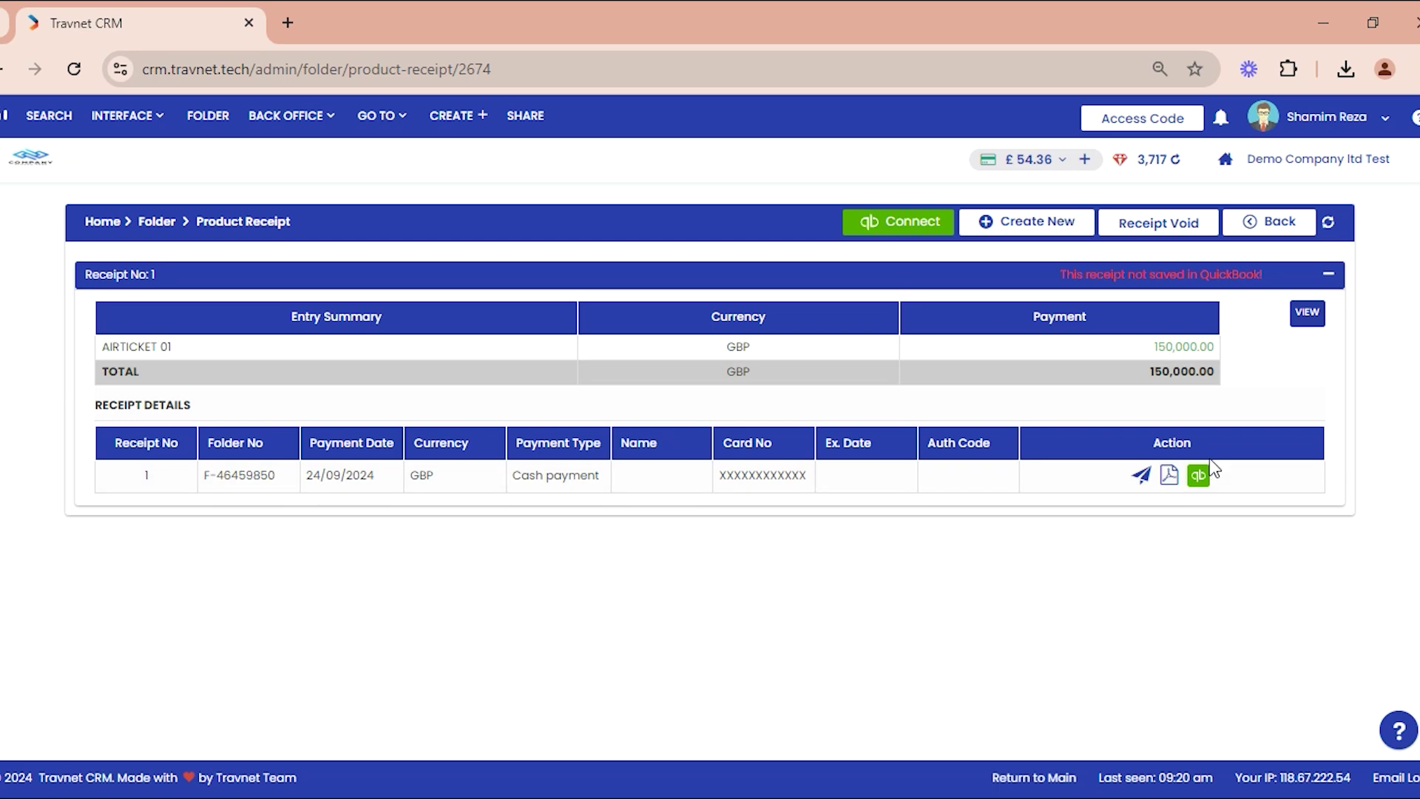
Step: Void all receipts, return to the folder page and begin re-issuing the folder
left_click(1158, 226)
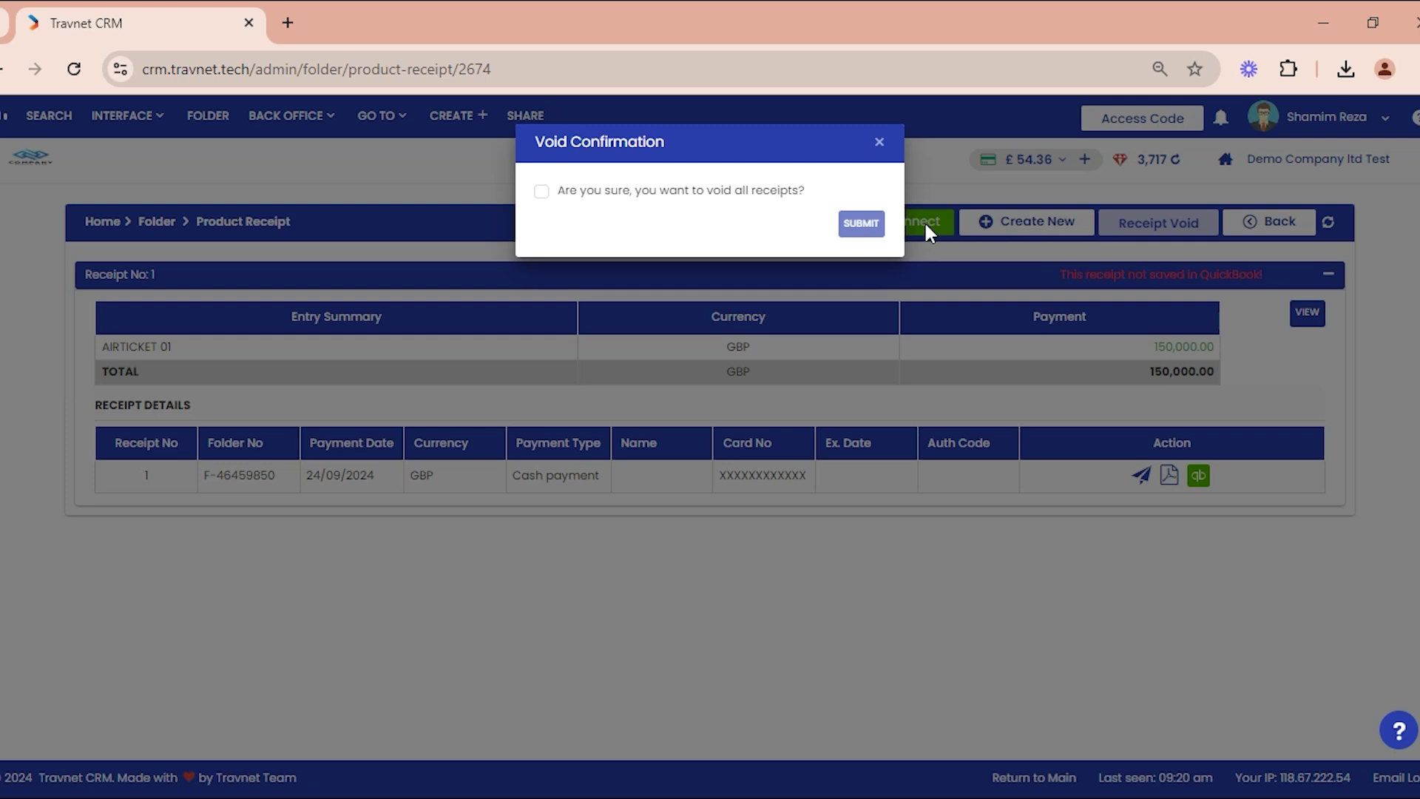
left_click(728, 195)
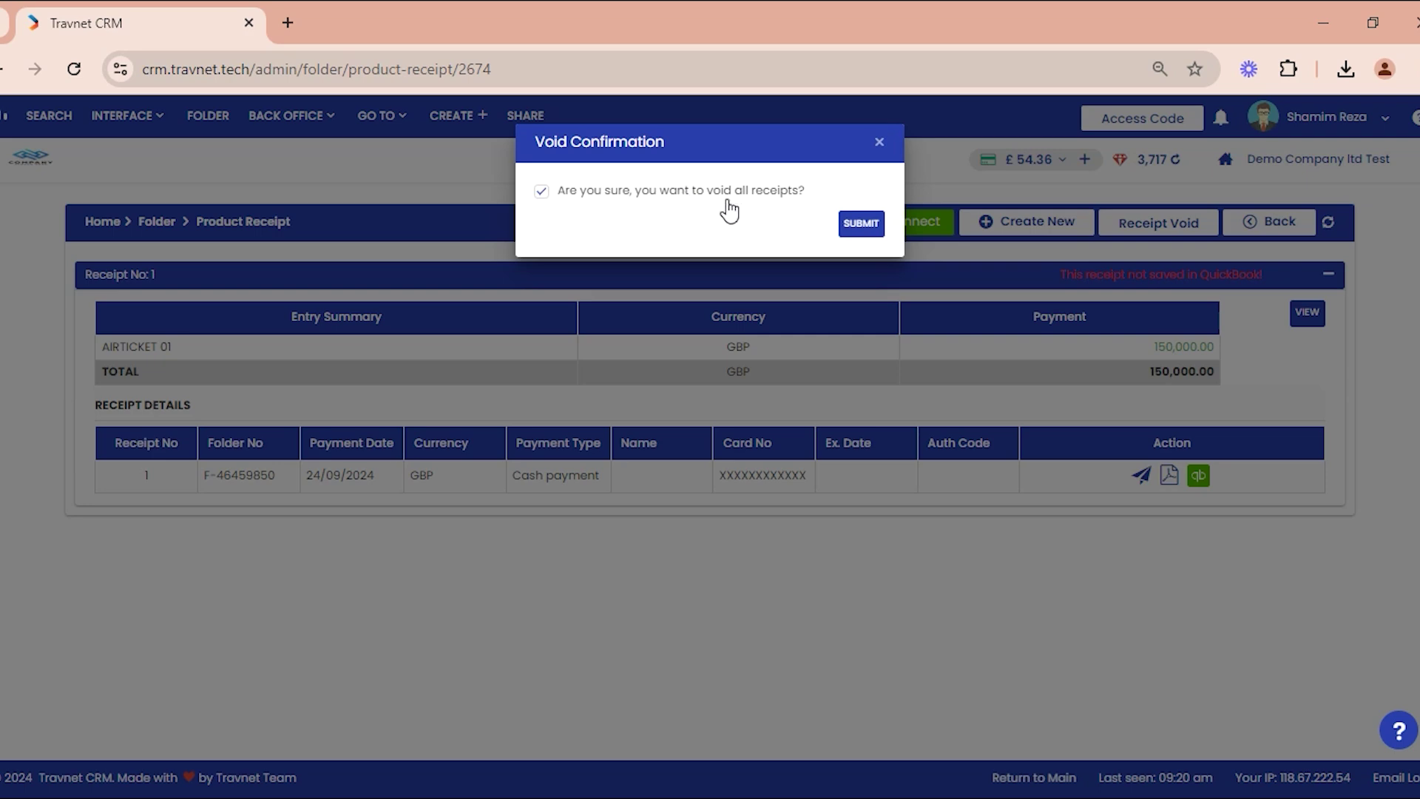
left_click(858, 226)
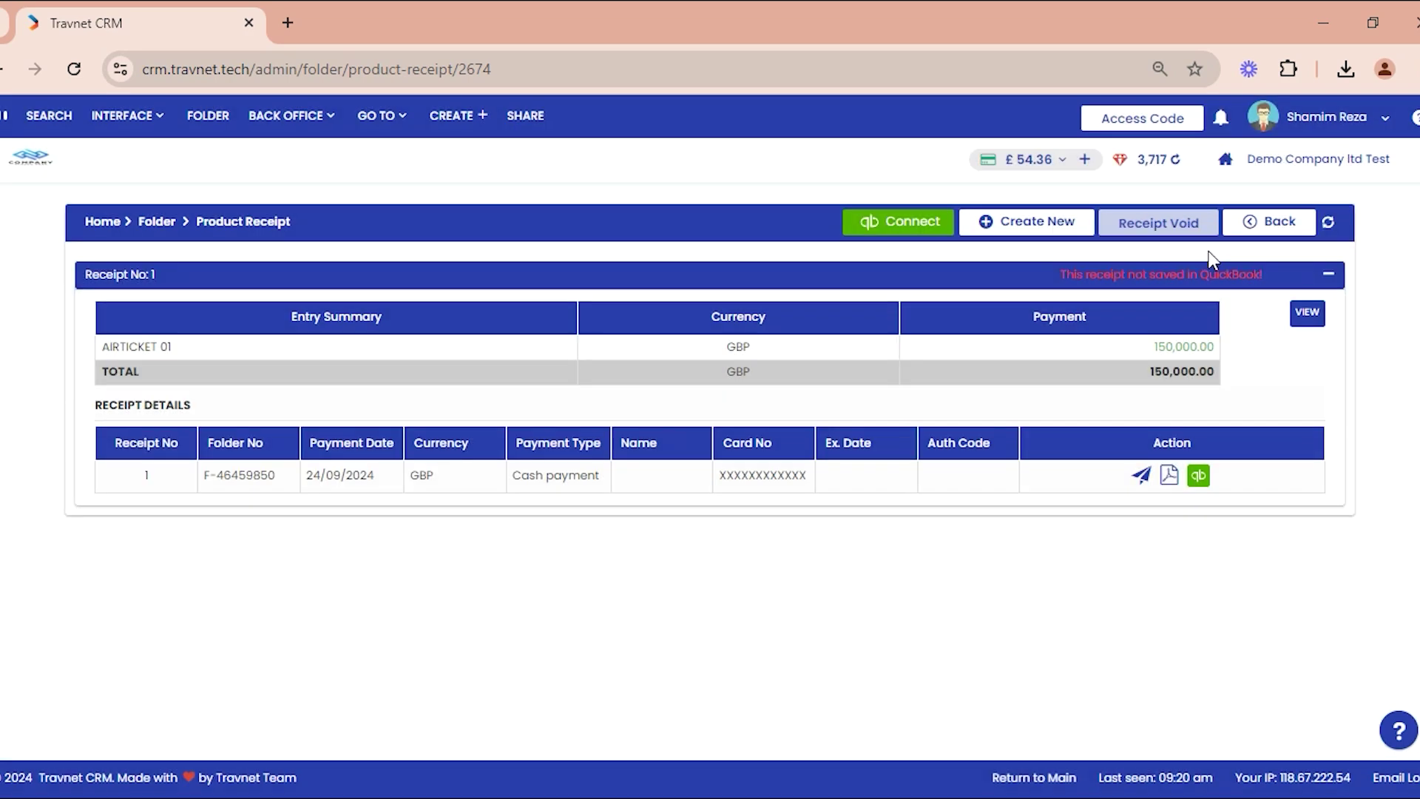
left_click(1277, 232)
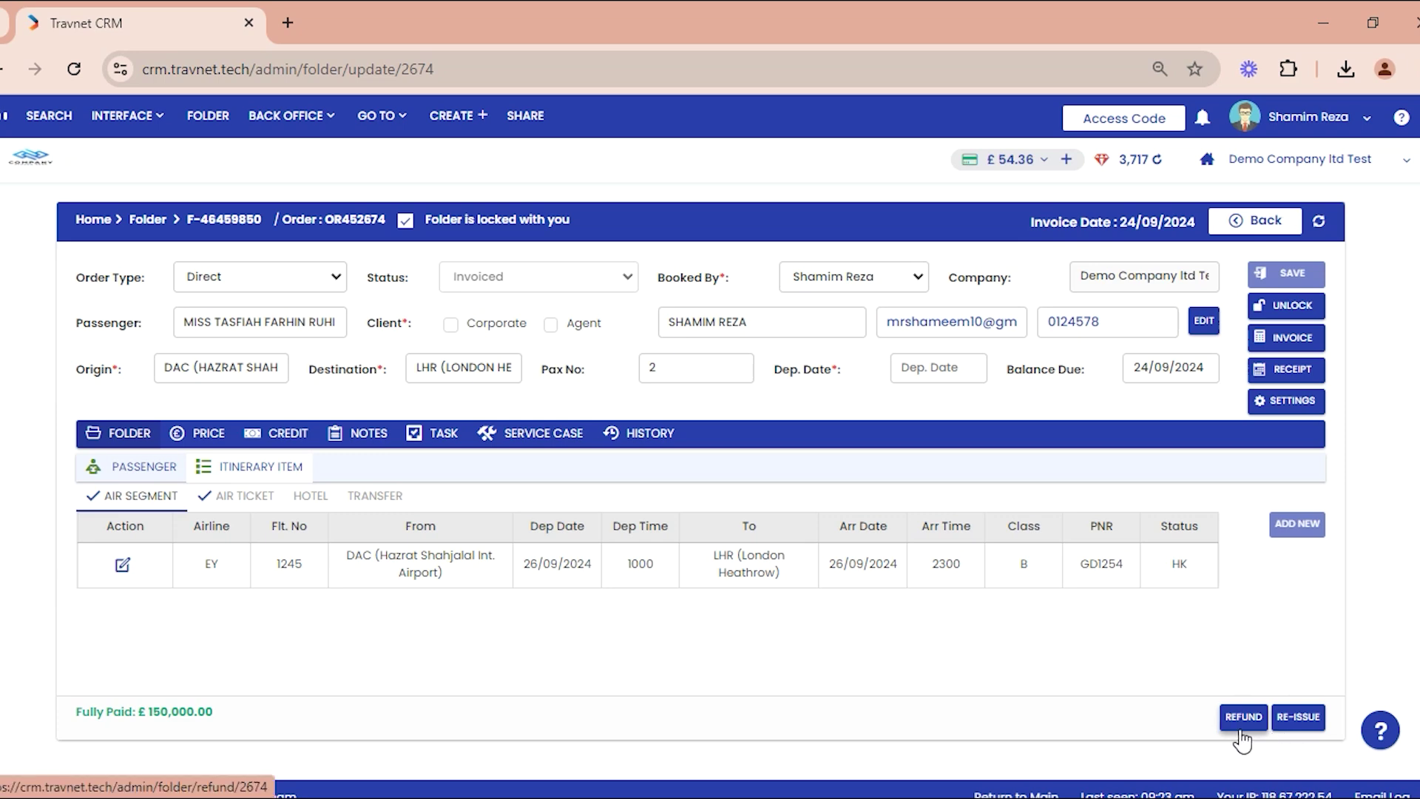
left_click(1295, 721)
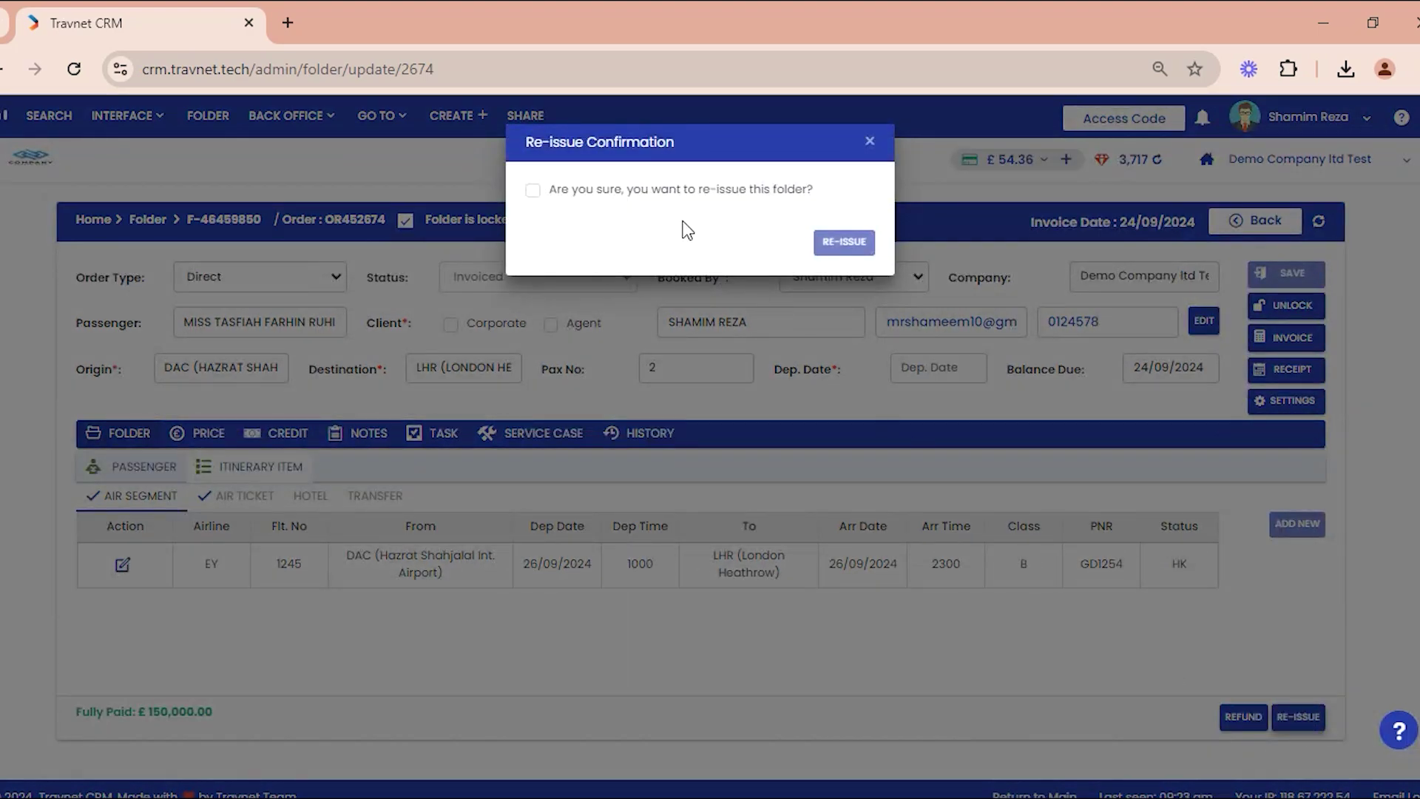
Step: Confirm the folder re-issue and open its refund page listing four air-ticket transactions
left_click(532, 191)
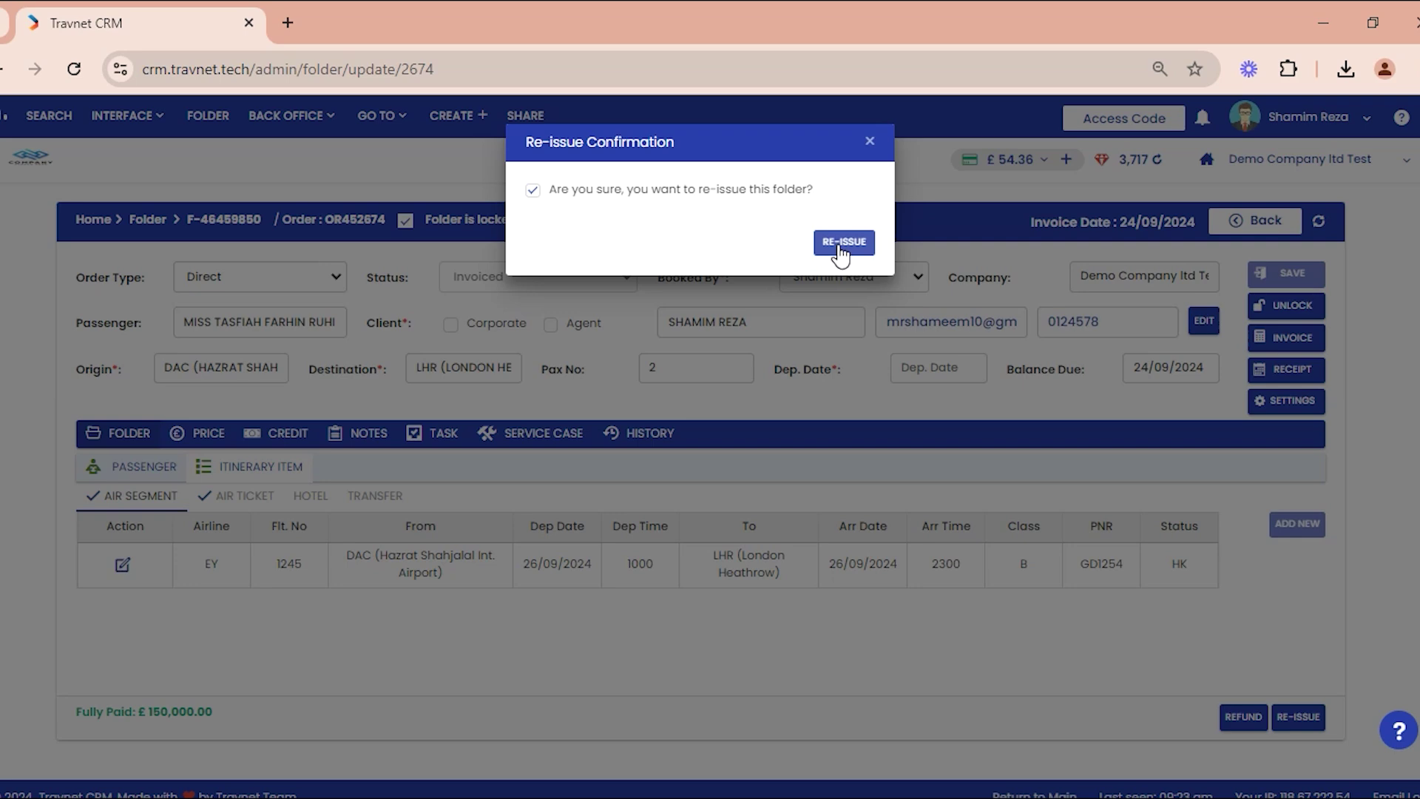
left_click(841, 248)
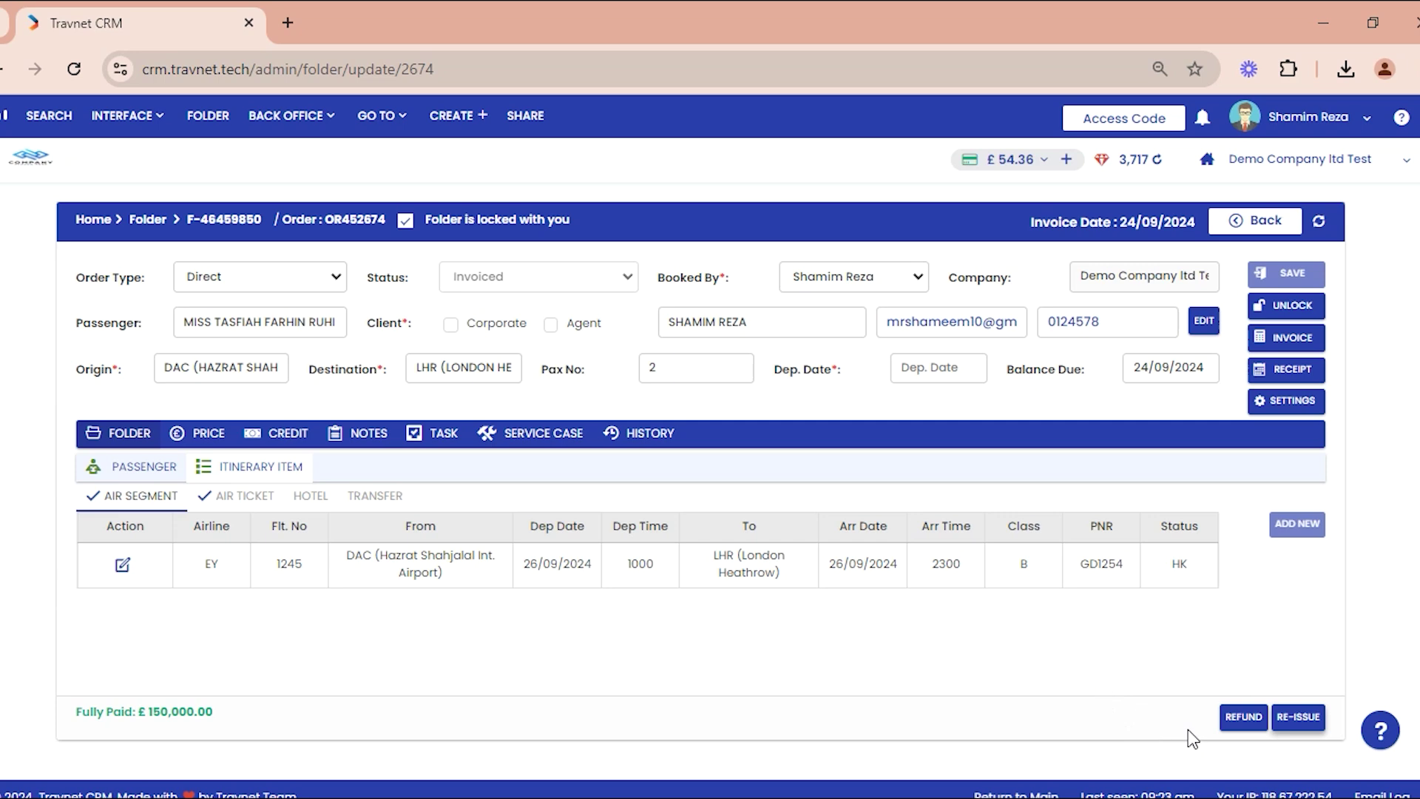
left_click(1243, 719)
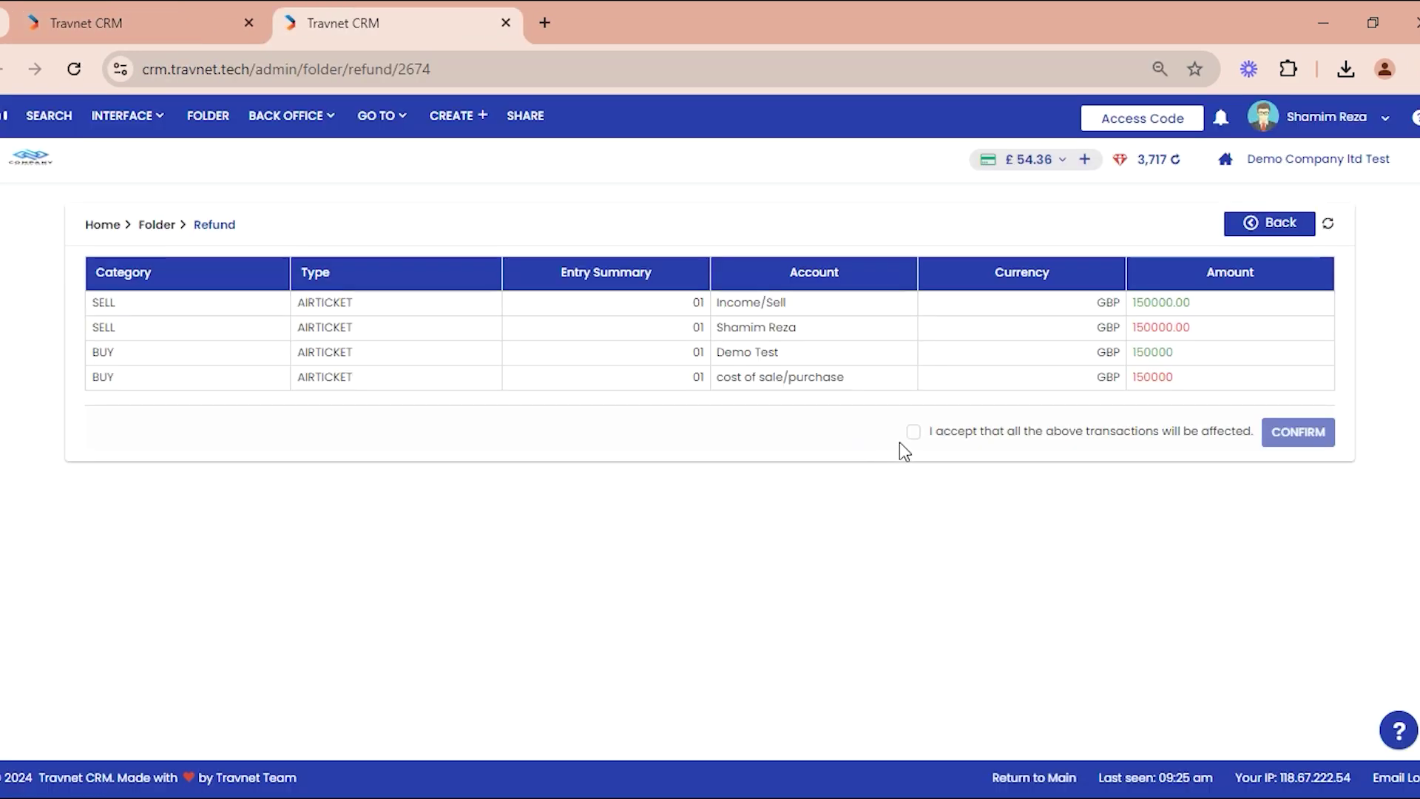
Step: Accept the affected transactions and confirm and save the refund
left_click(912, 433)
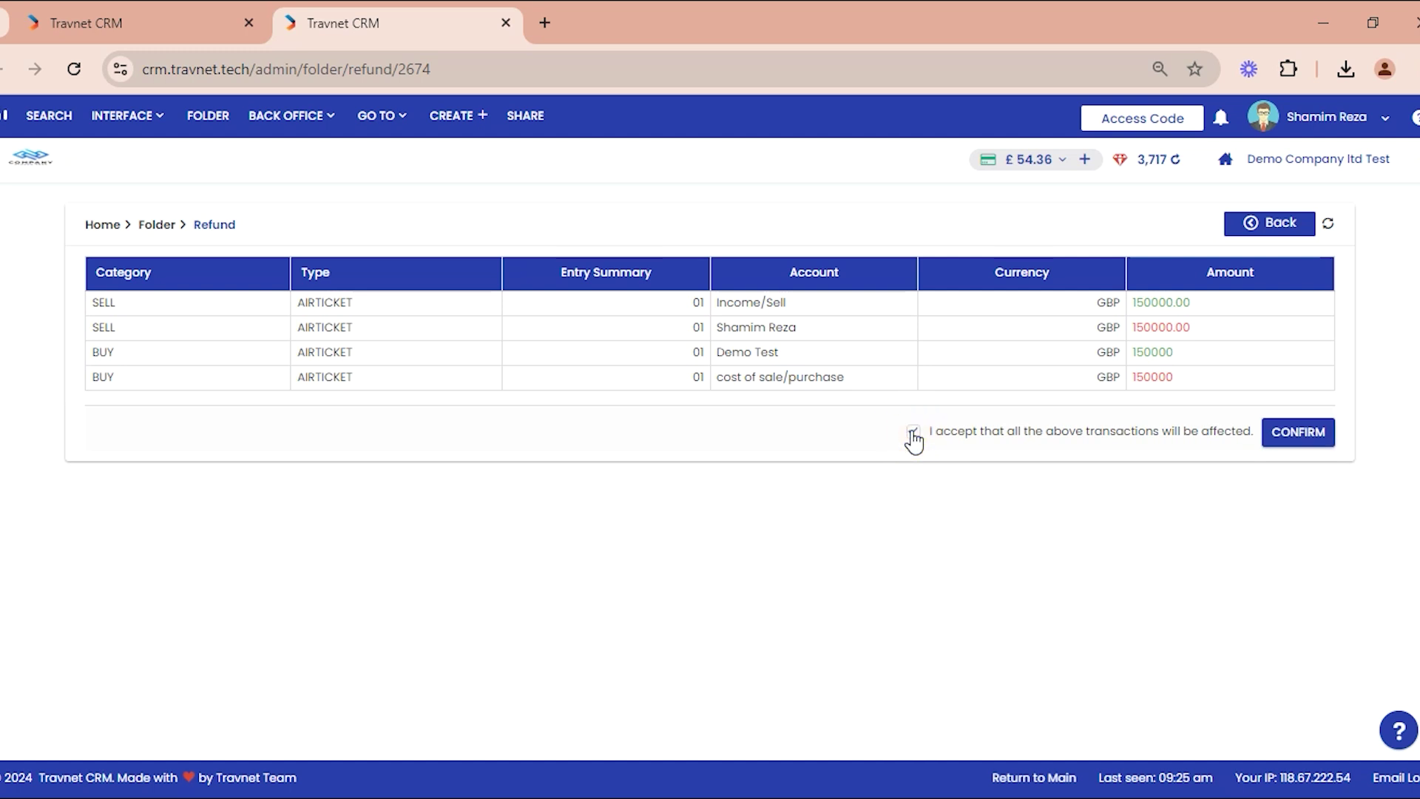
left_click(1300, 435)
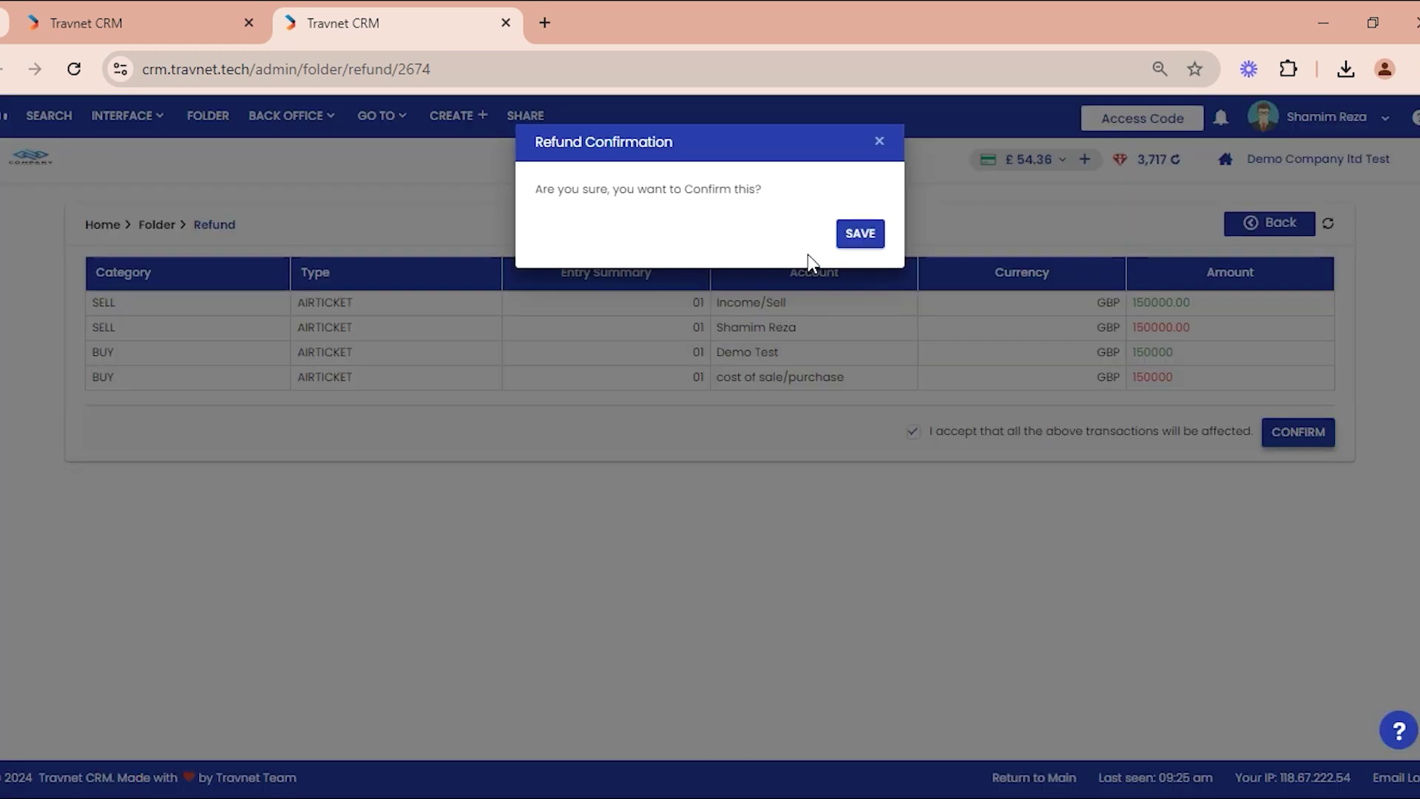
left_click(861, 237)
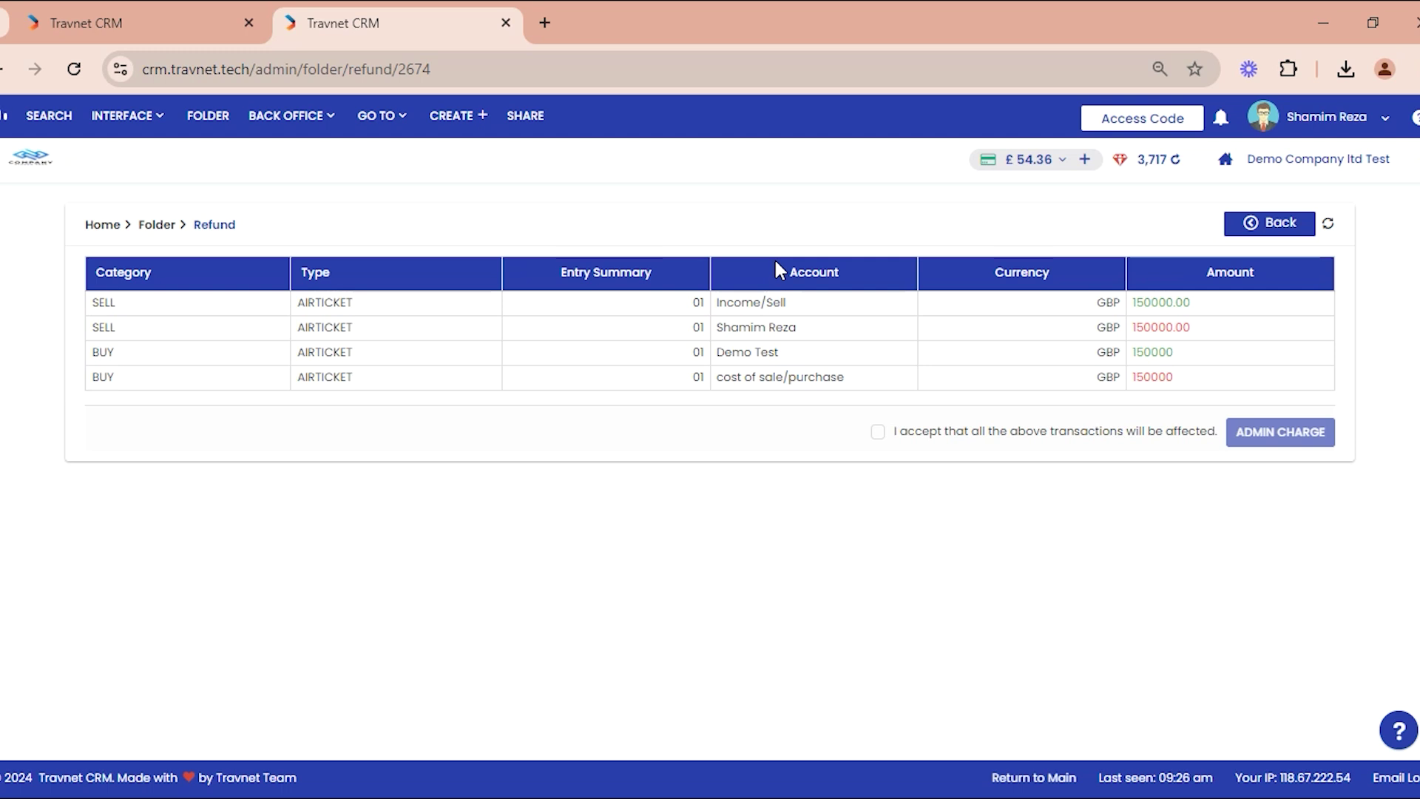
Step: Add and save a 50000 admin charge, then go to the folder list
left_click(876, 433)
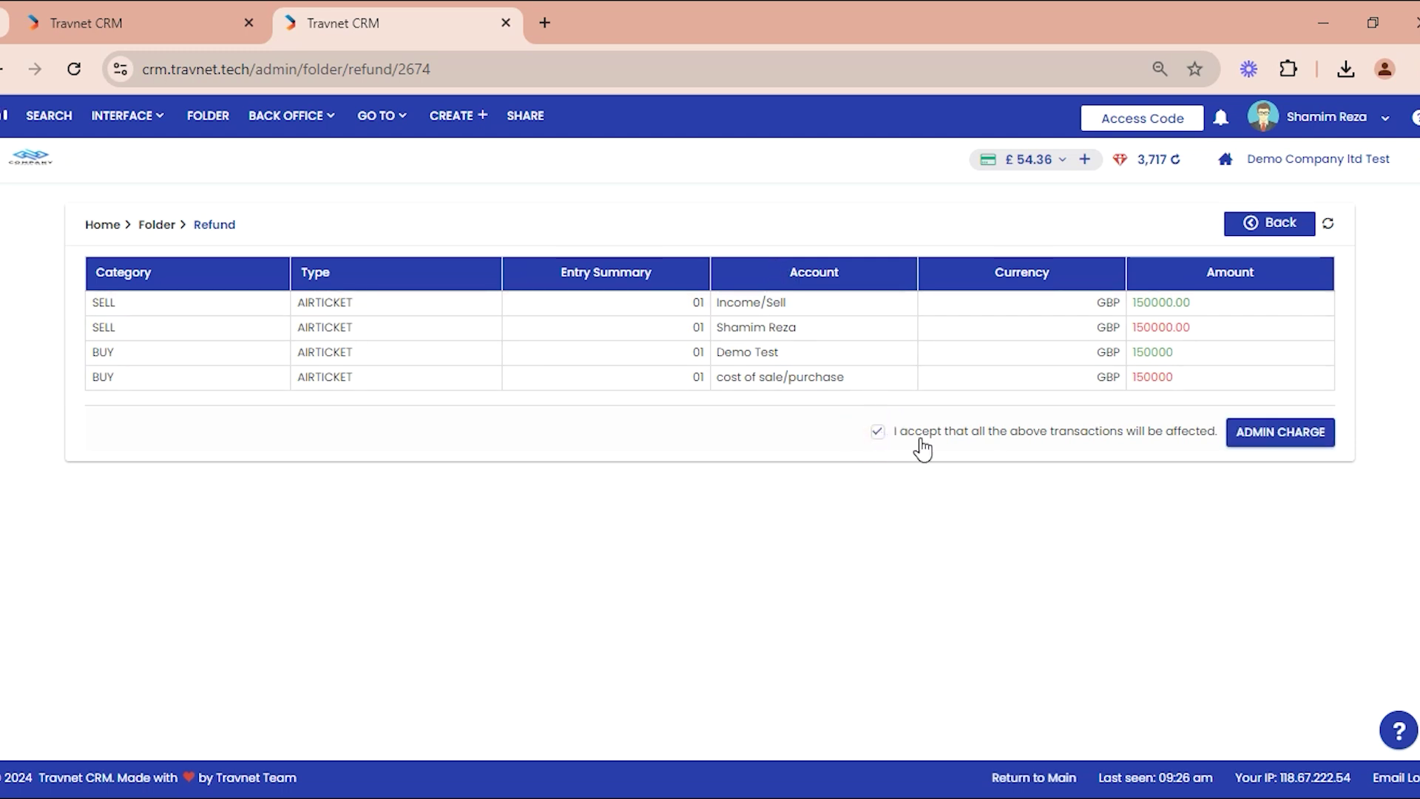
left_click(1271, 436)
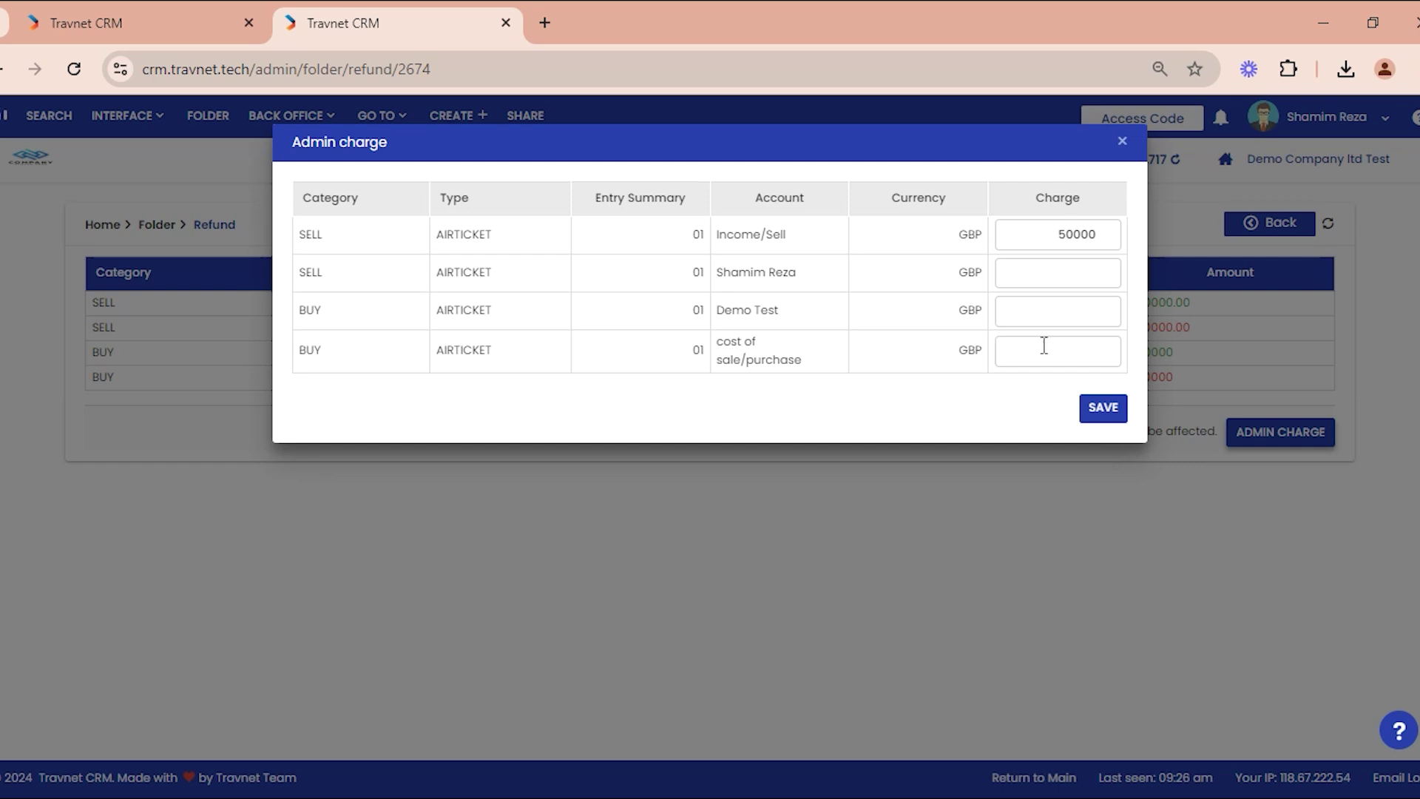
left_click(1102, 408)
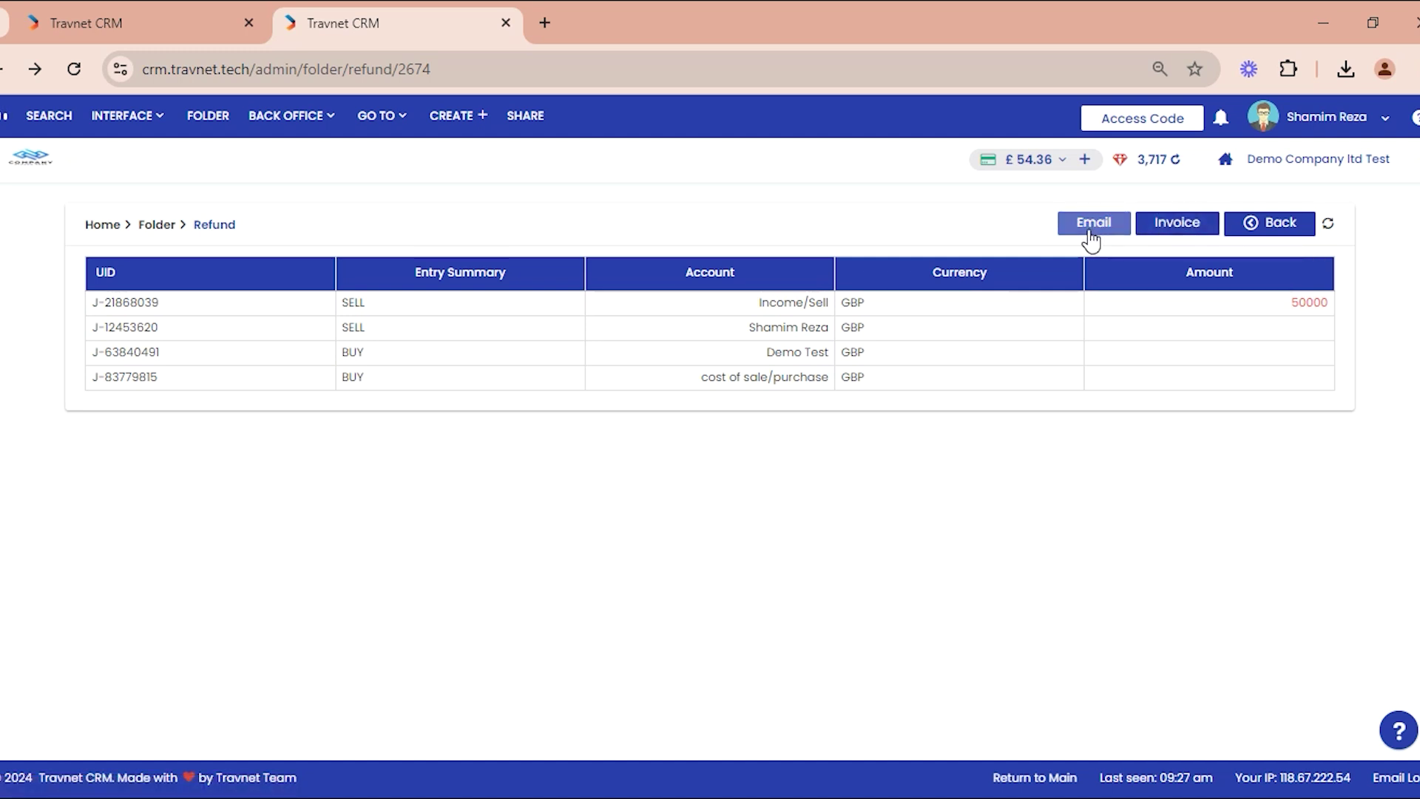
left_click(1269, 222)
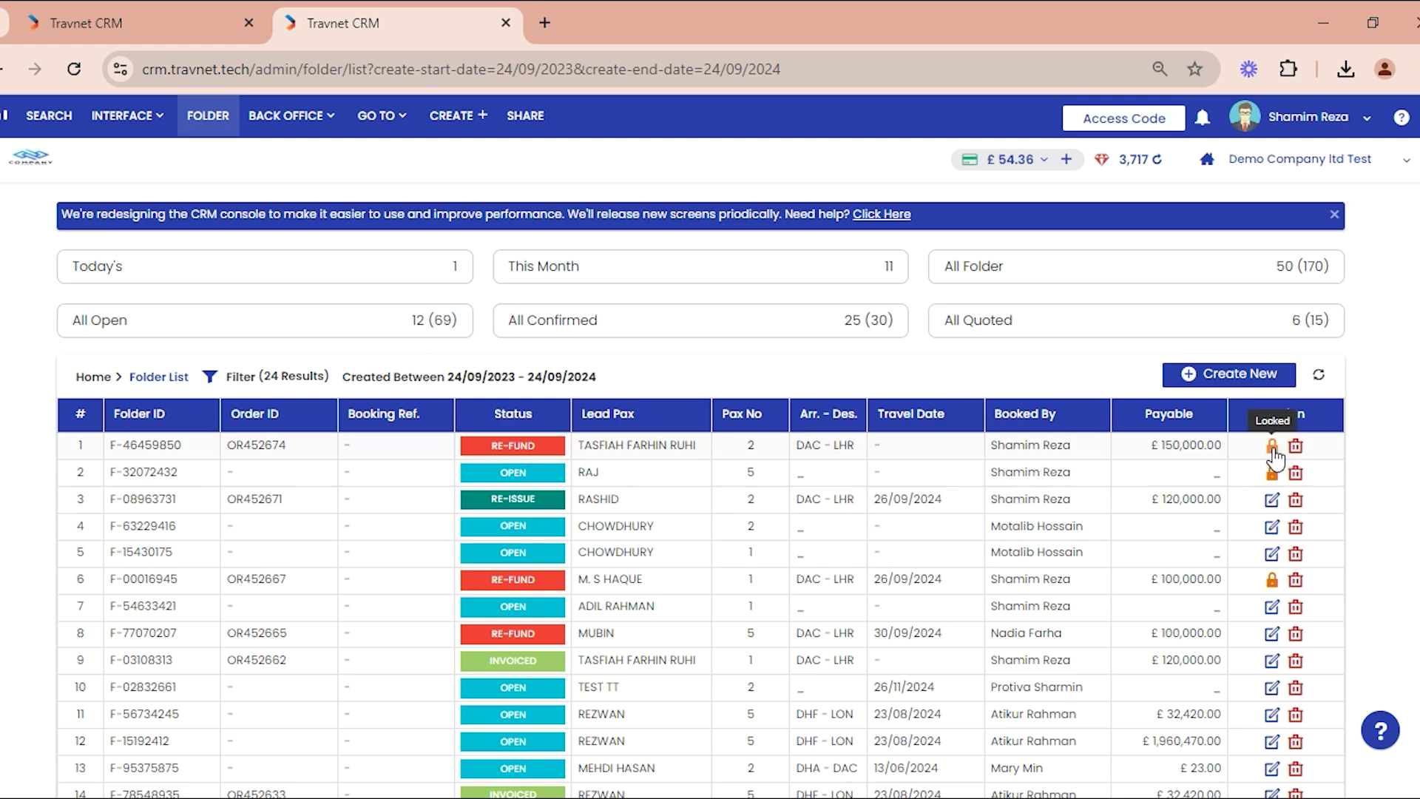
Step: Take over the lock on folder F-46459850 so it reopens
left_click(1271, 448)
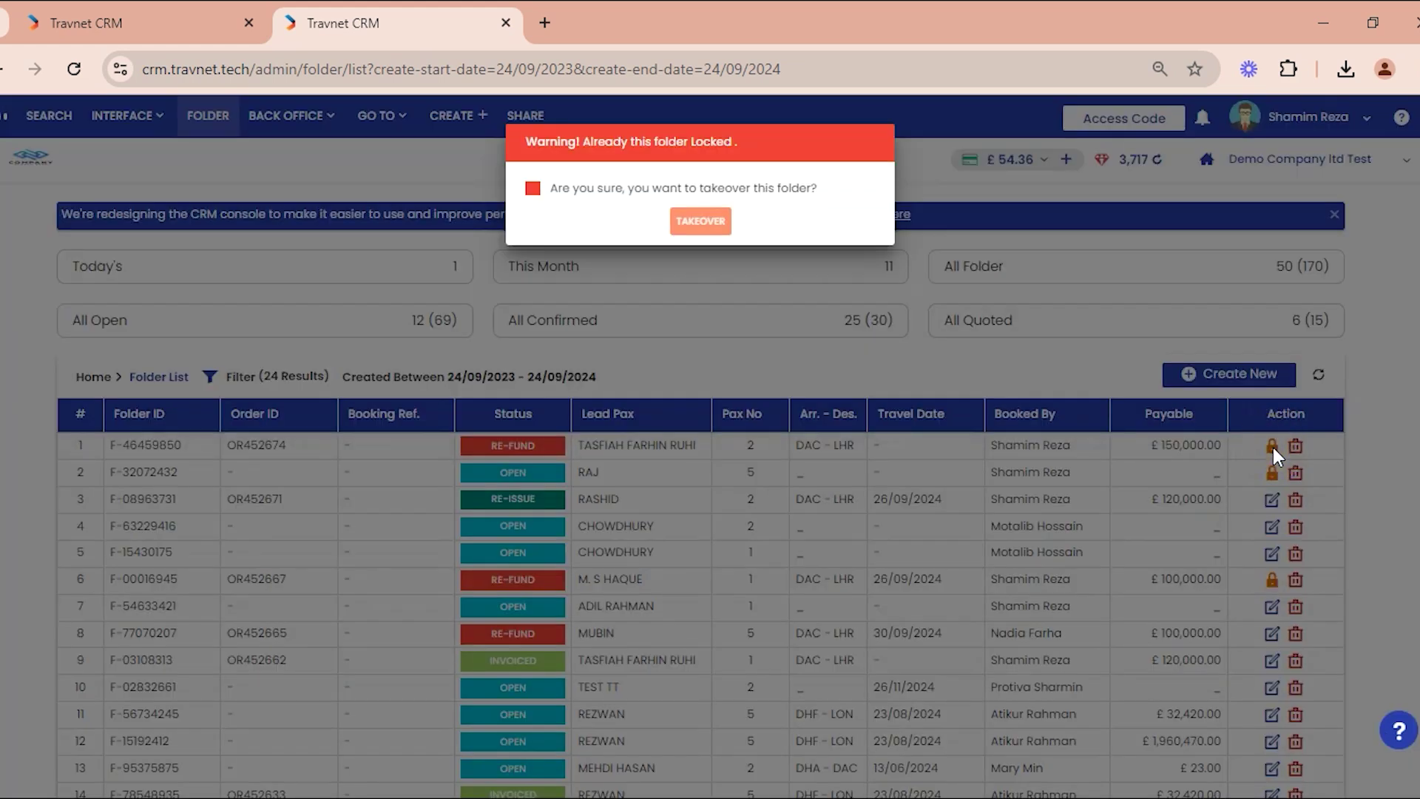
left_click(636, 194)
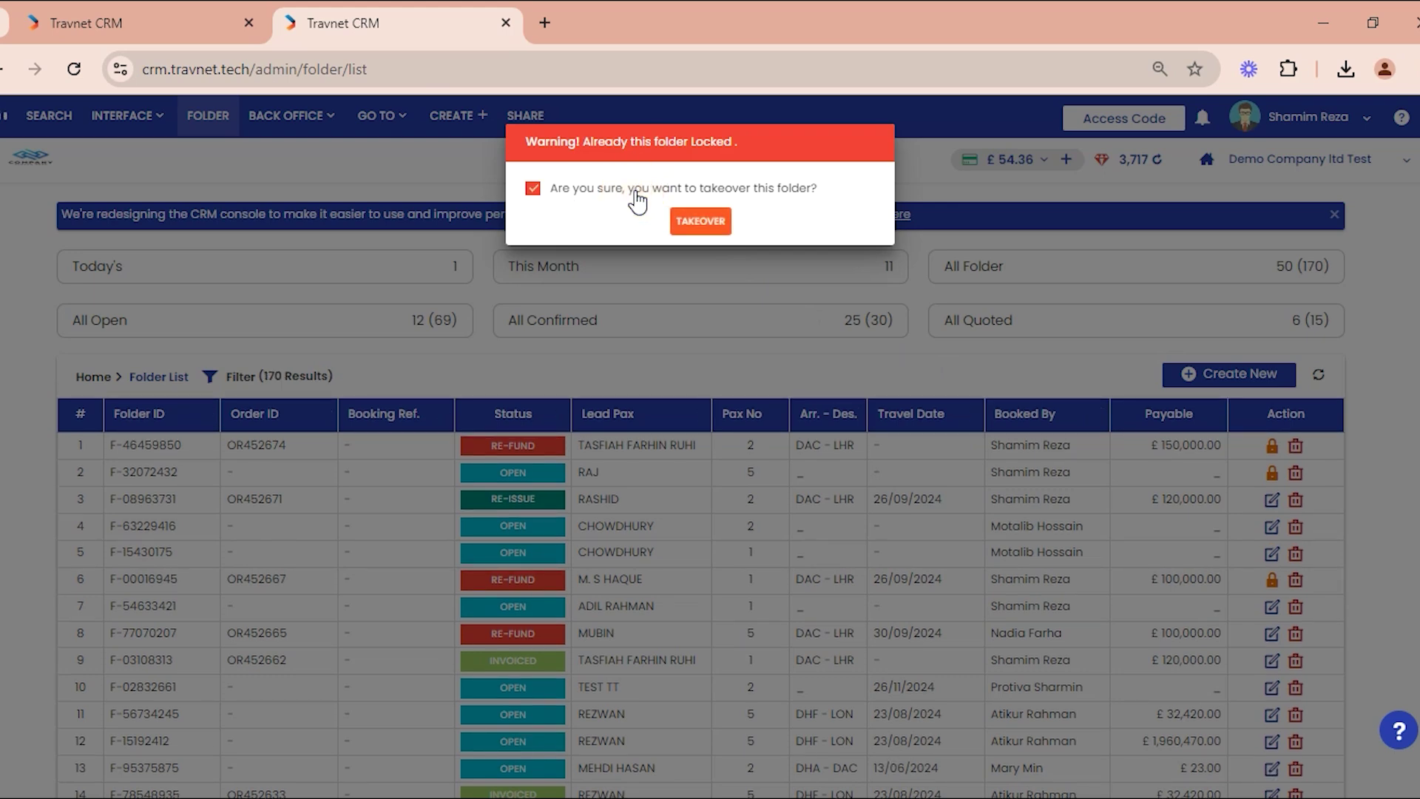
left_click(706, 226)
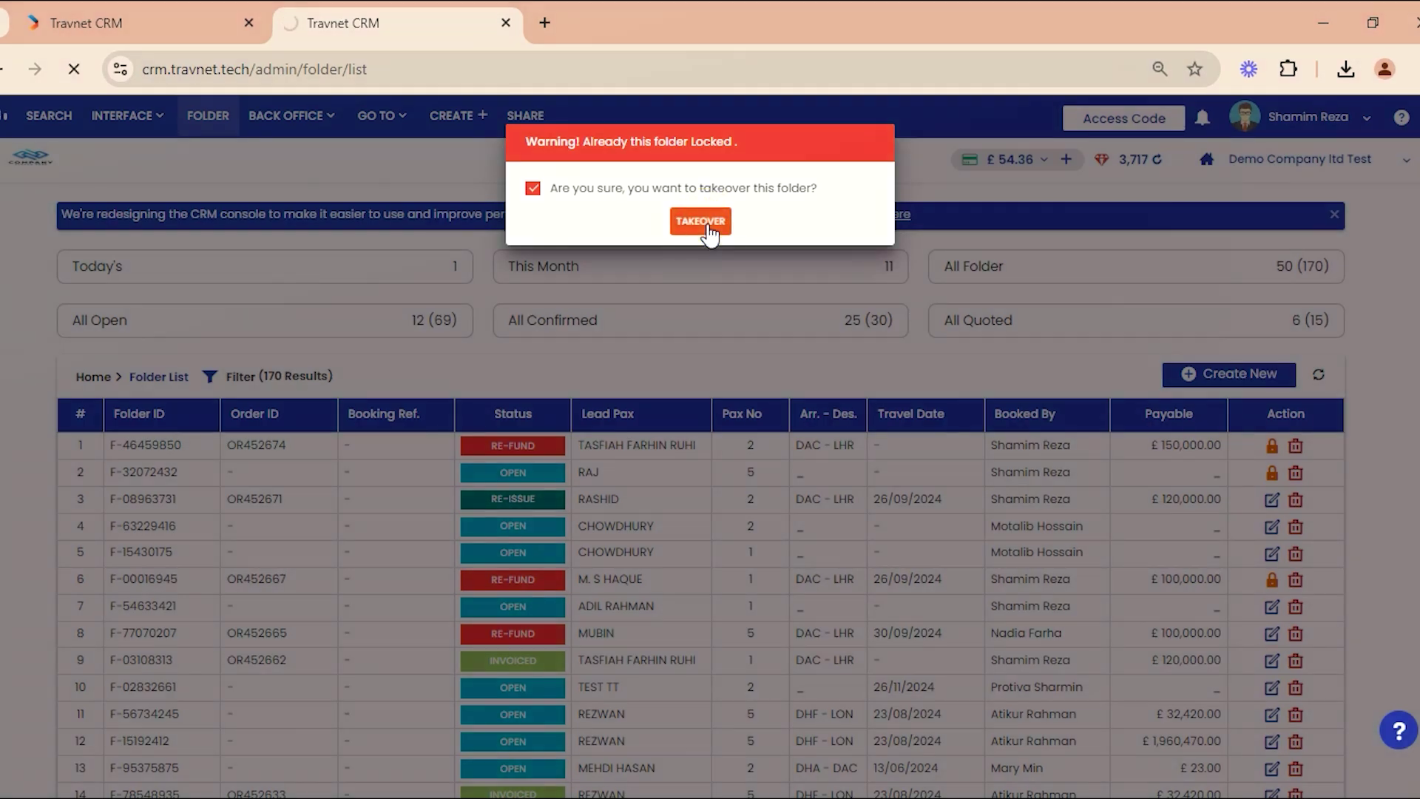